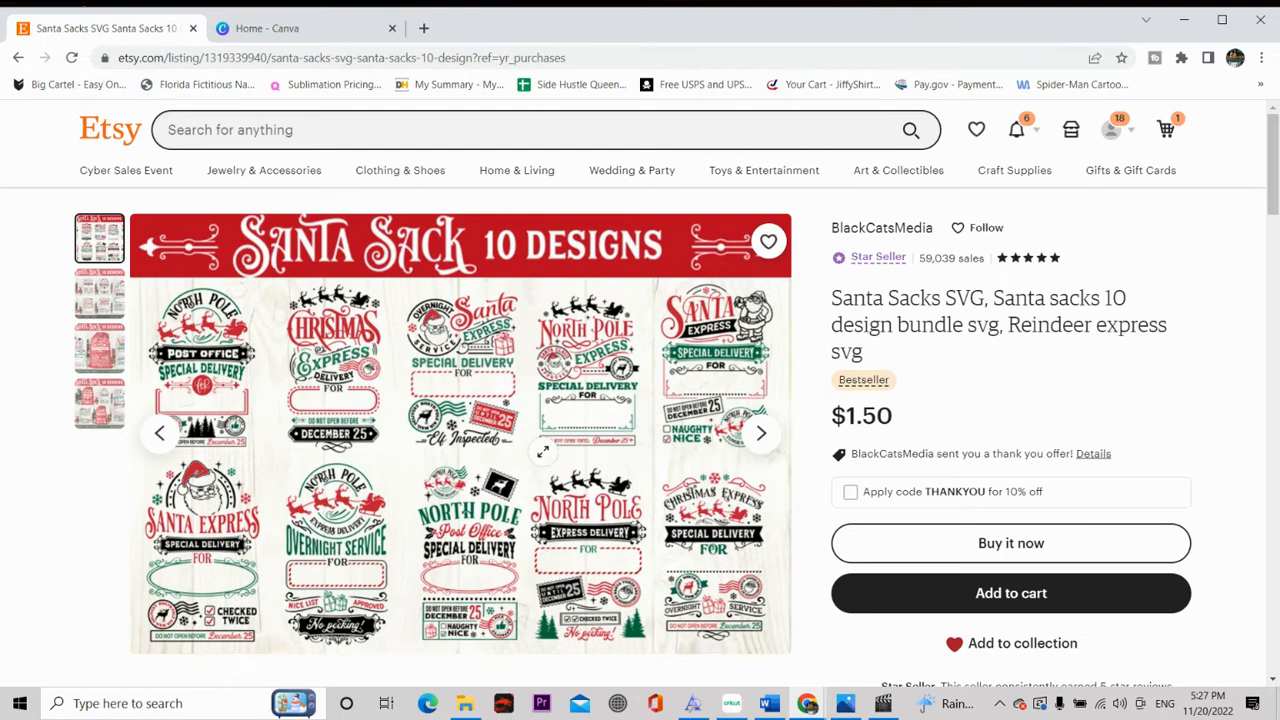
# Step: Switch to Canva and create a new custom-size design 8.5 in wide by 11 in high
pyautogui.scroll(-2, 543, 452)
pyautogui.scroll(2, 538, 445)
pyautogui.click(288, 31)
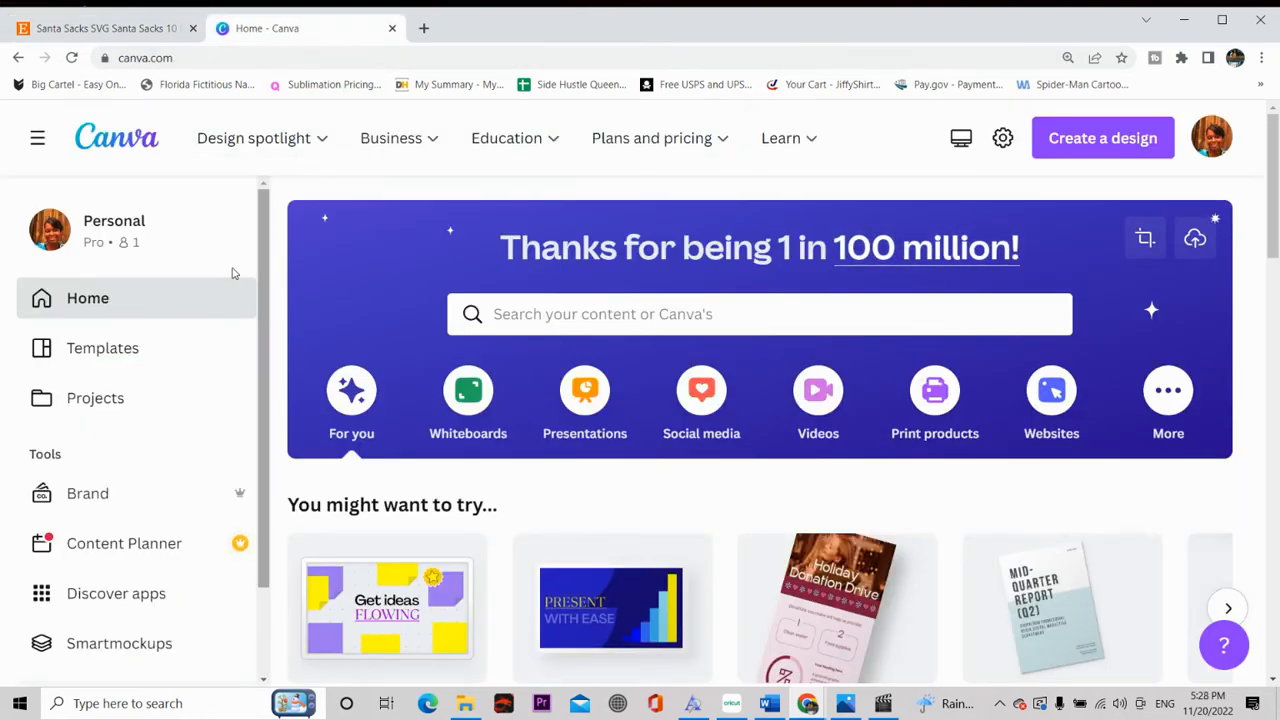
pyautogui.click(1072, 146)
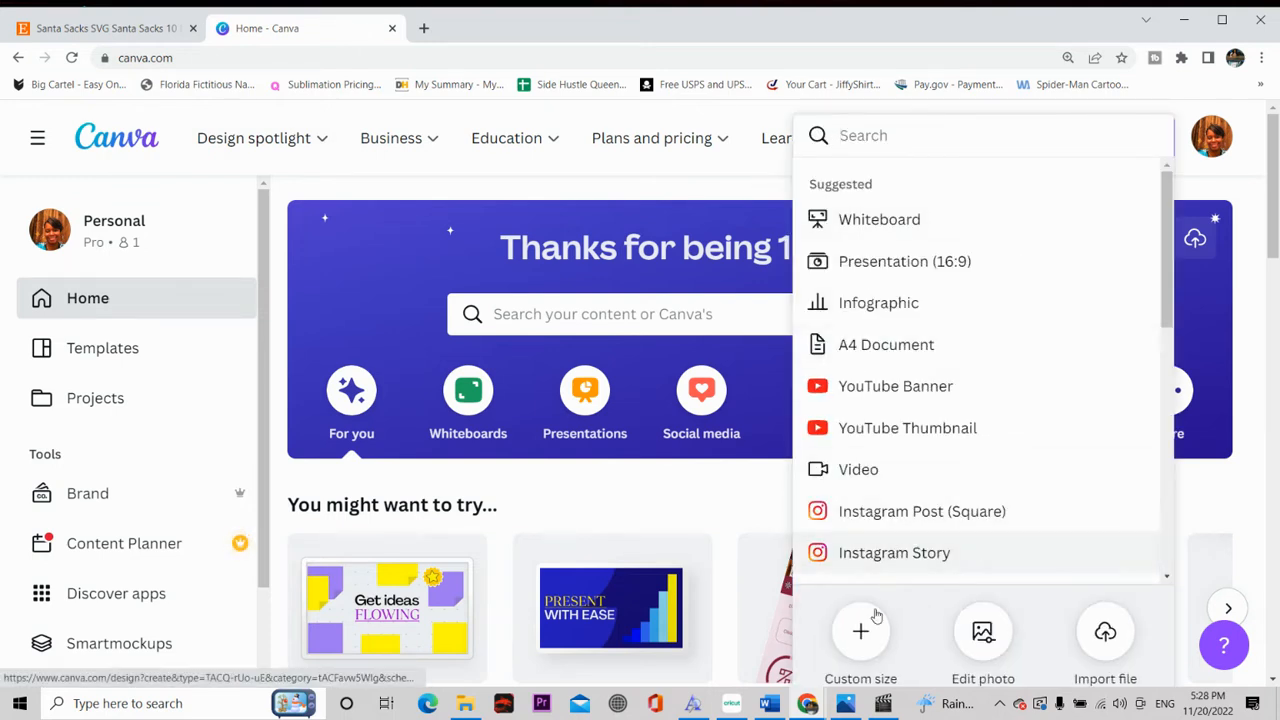
pyautogui.click(861, 630)
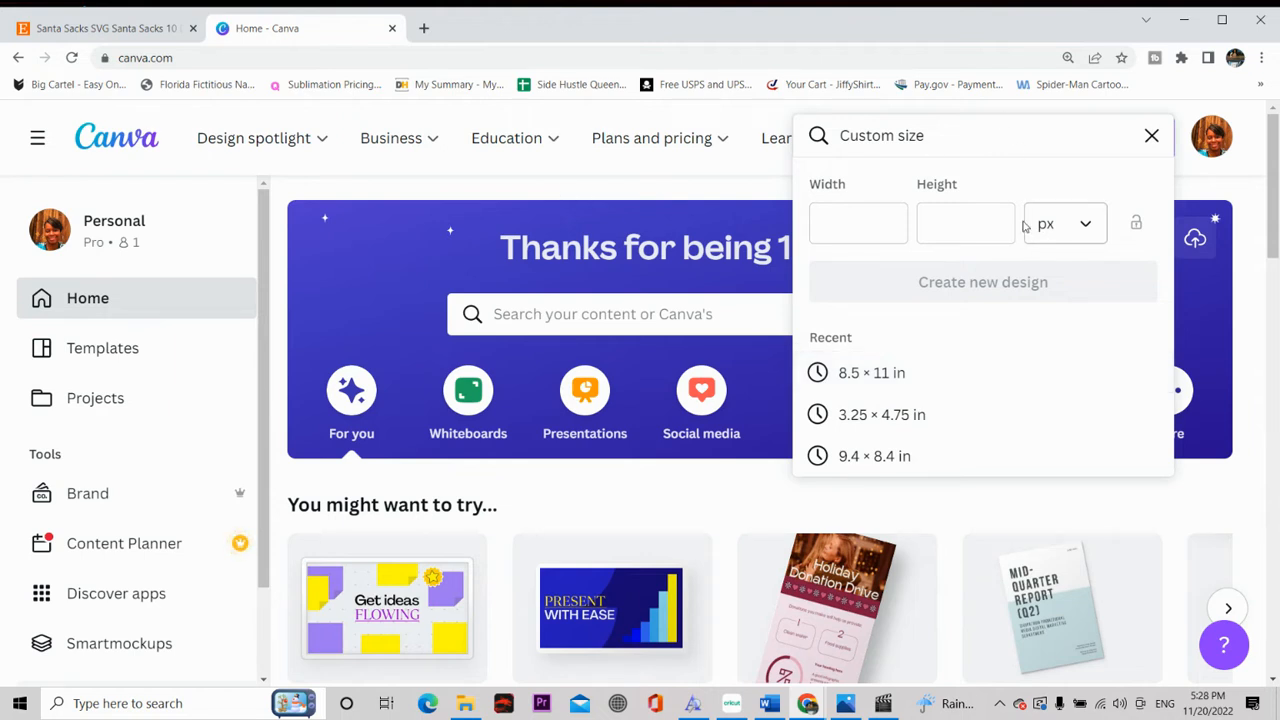
pyautogui.click(1088, 232)
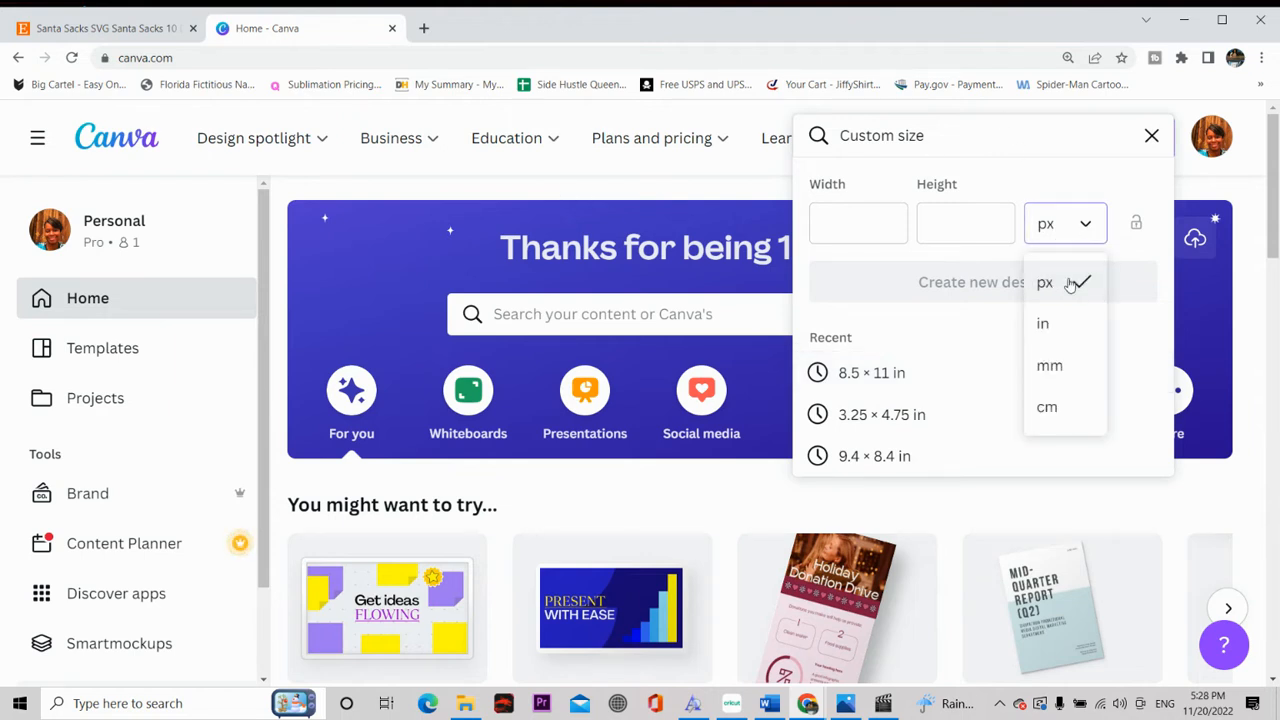
pyautogui.click(1043, 323)
pyautogui.click(822, 222)
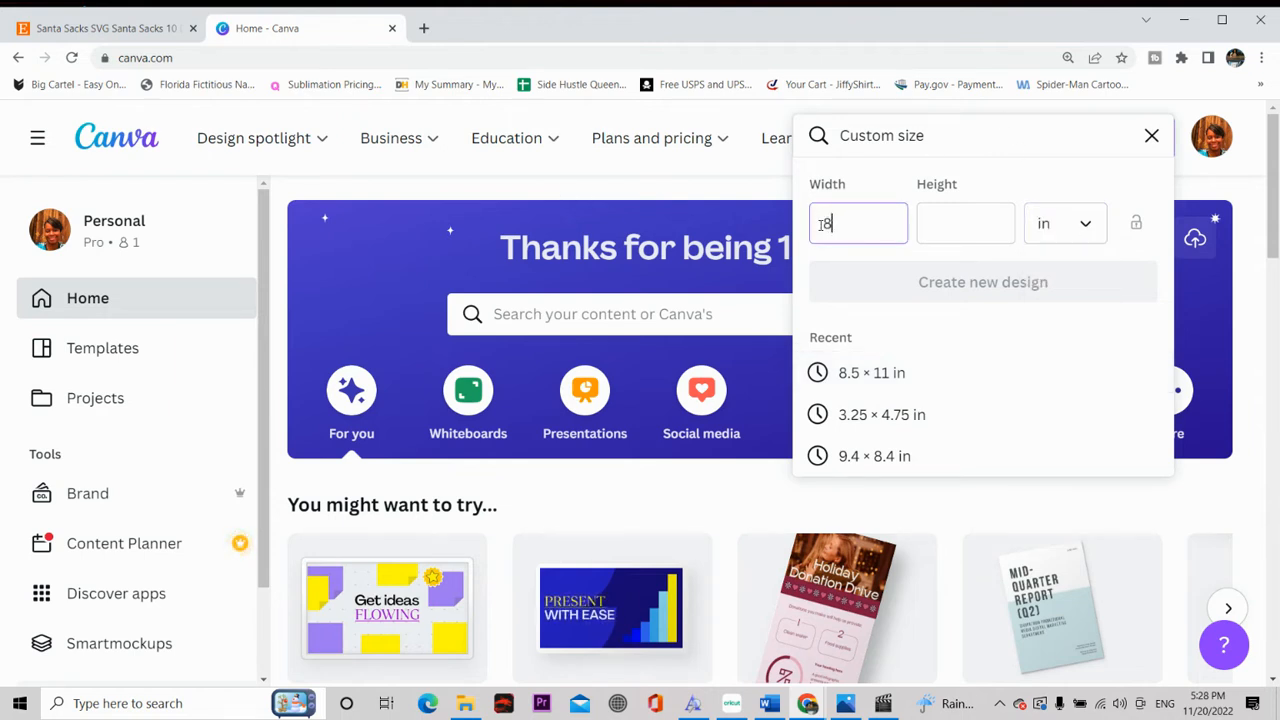
pyautogui.click(932, 237)
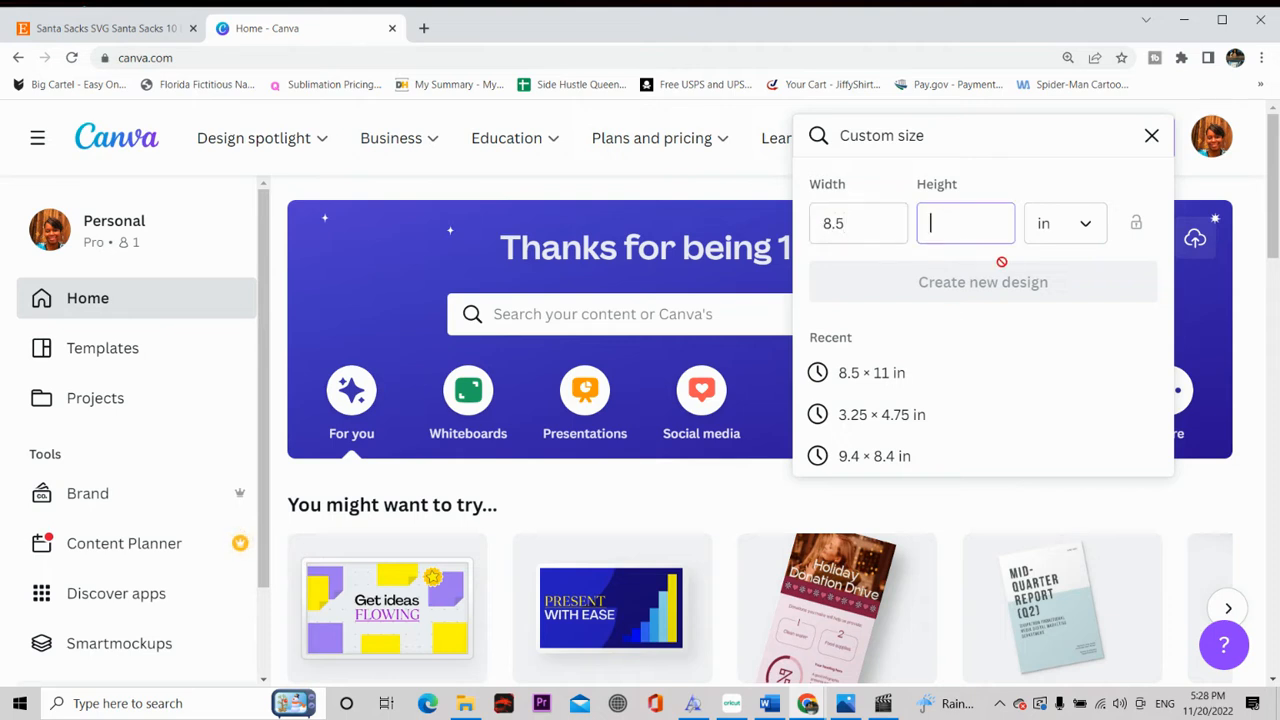
pyautogui.write('11')
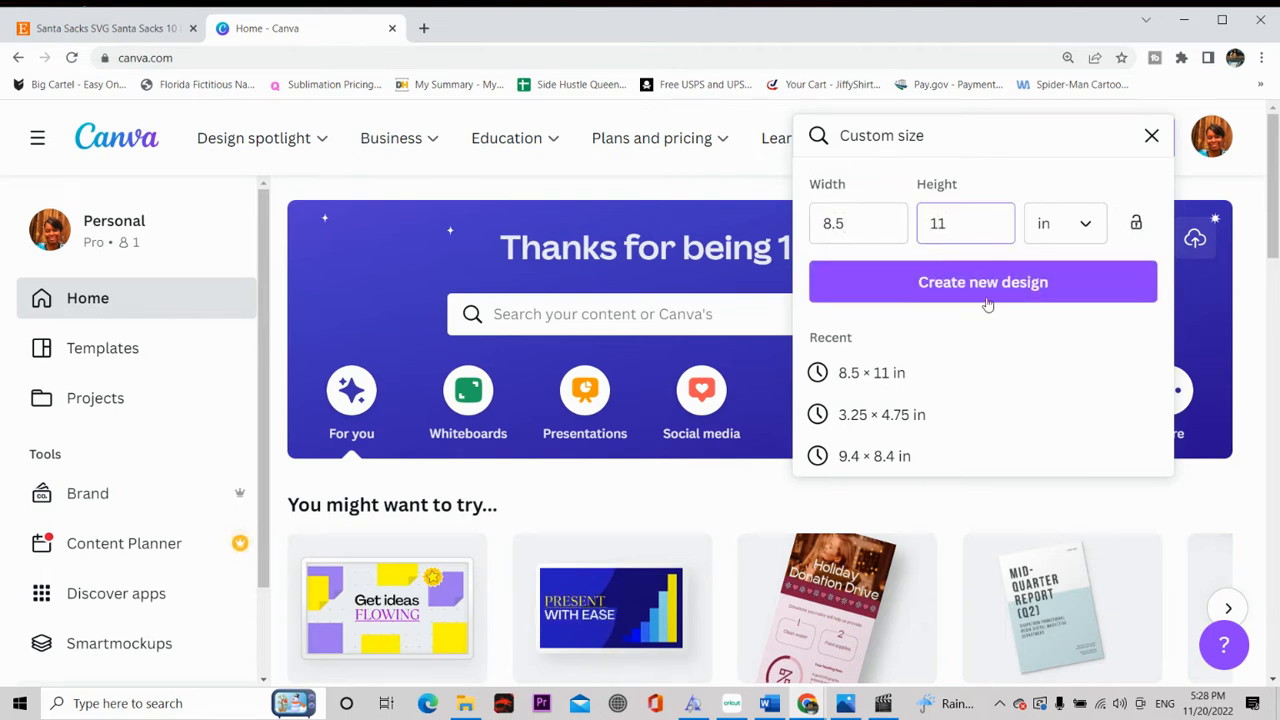
pyautogui.click(997, 287)
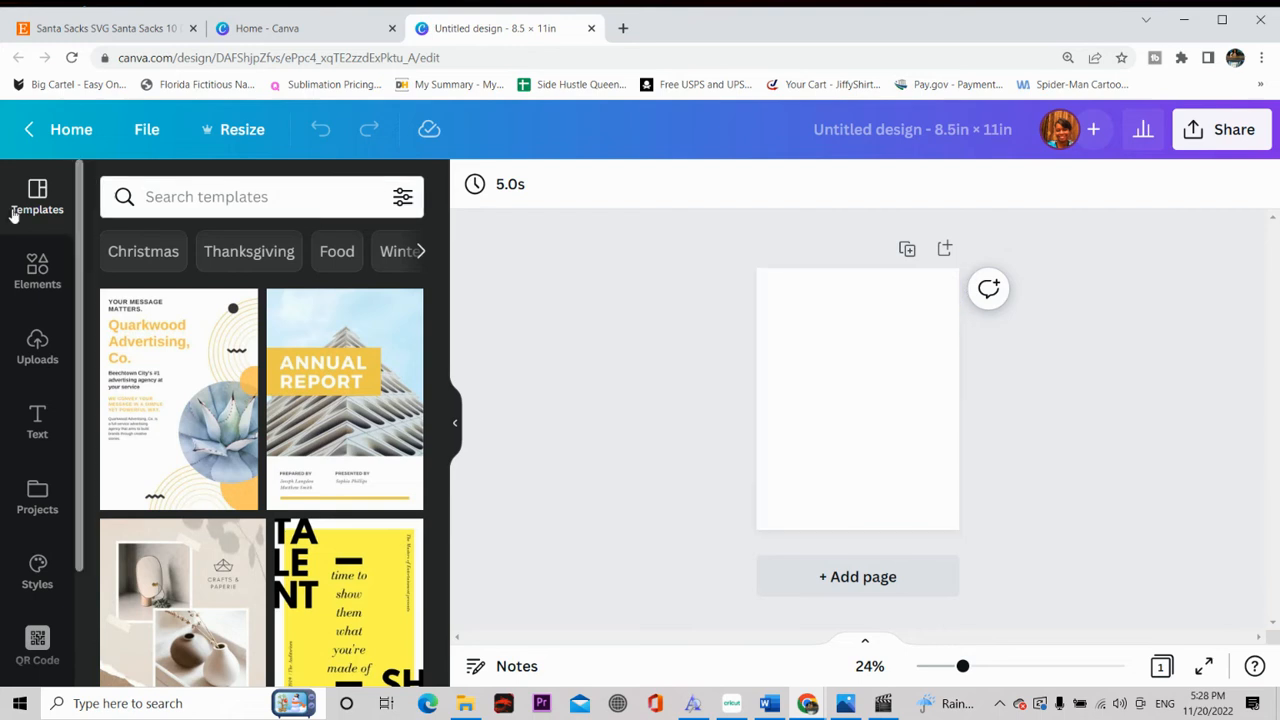
# Step: Upload the Santa Special image file from the computer's recent files
pyautogui.click(37, 346)
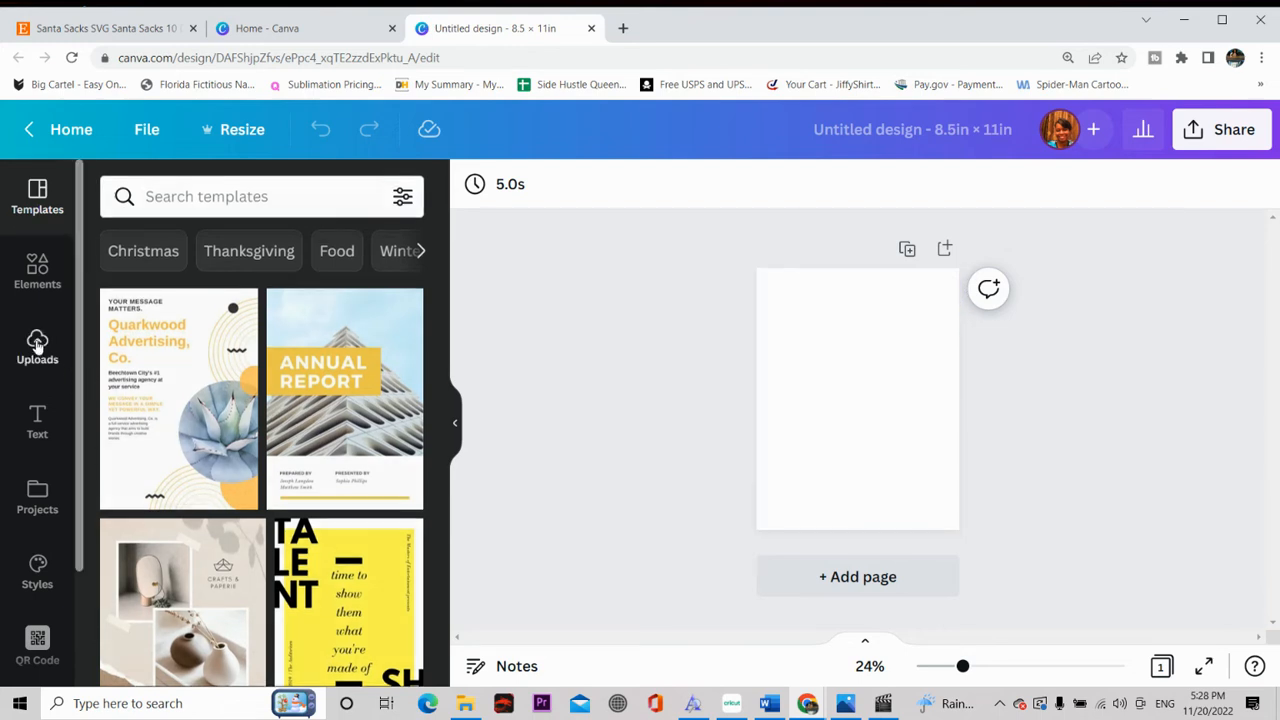
pyautogui.click(218, 255)
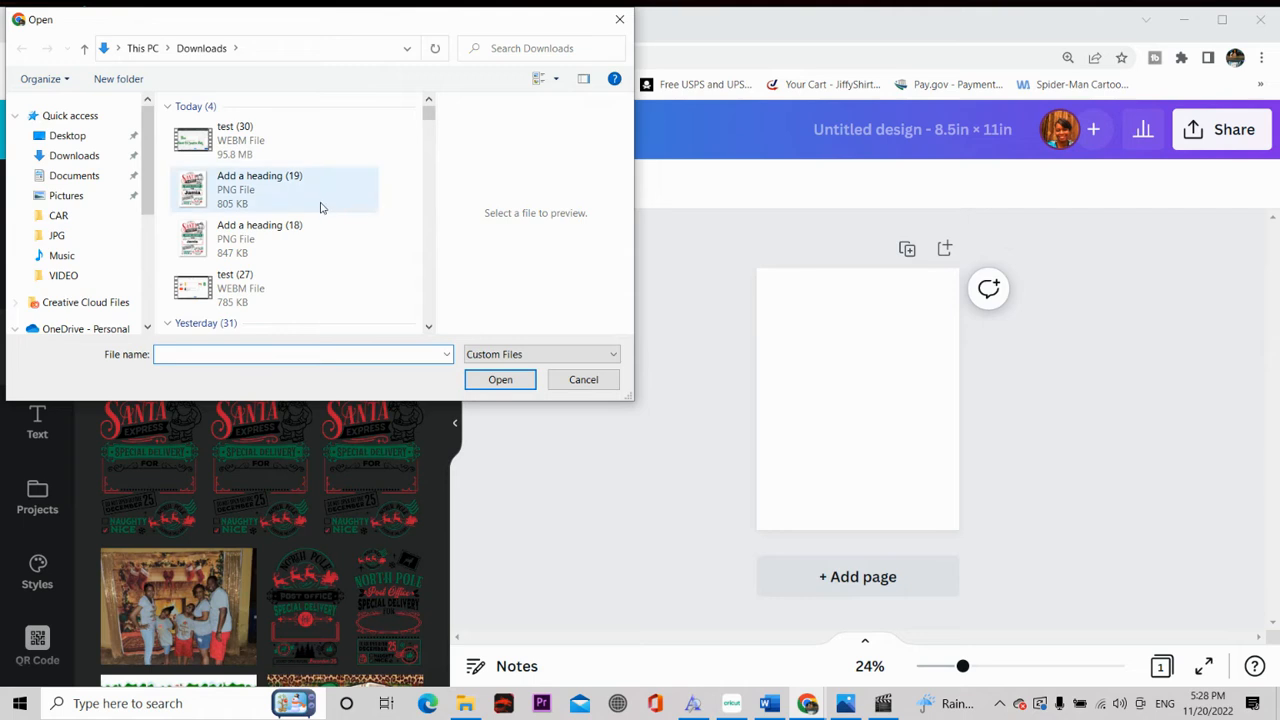
pyautogui.scroll(-2, 339, 248)
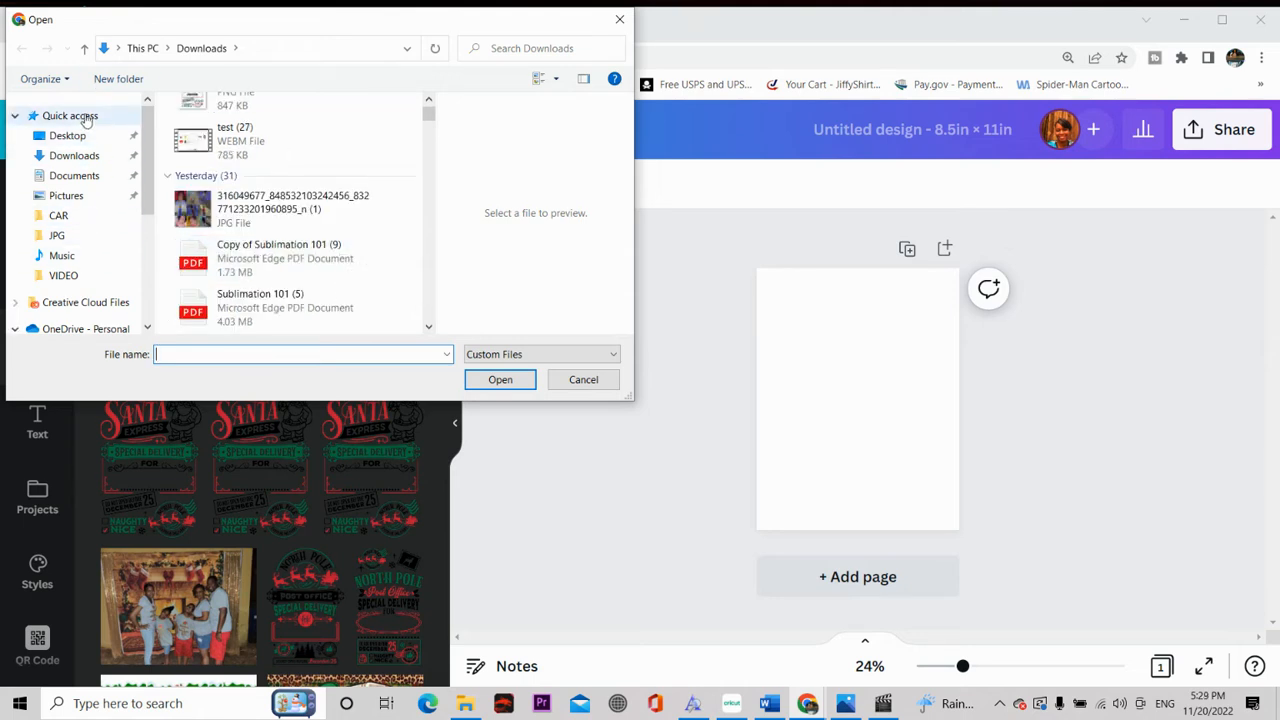
pyautogui.click(70, 116)
pyautogui.scroll(-5, 228, 203)
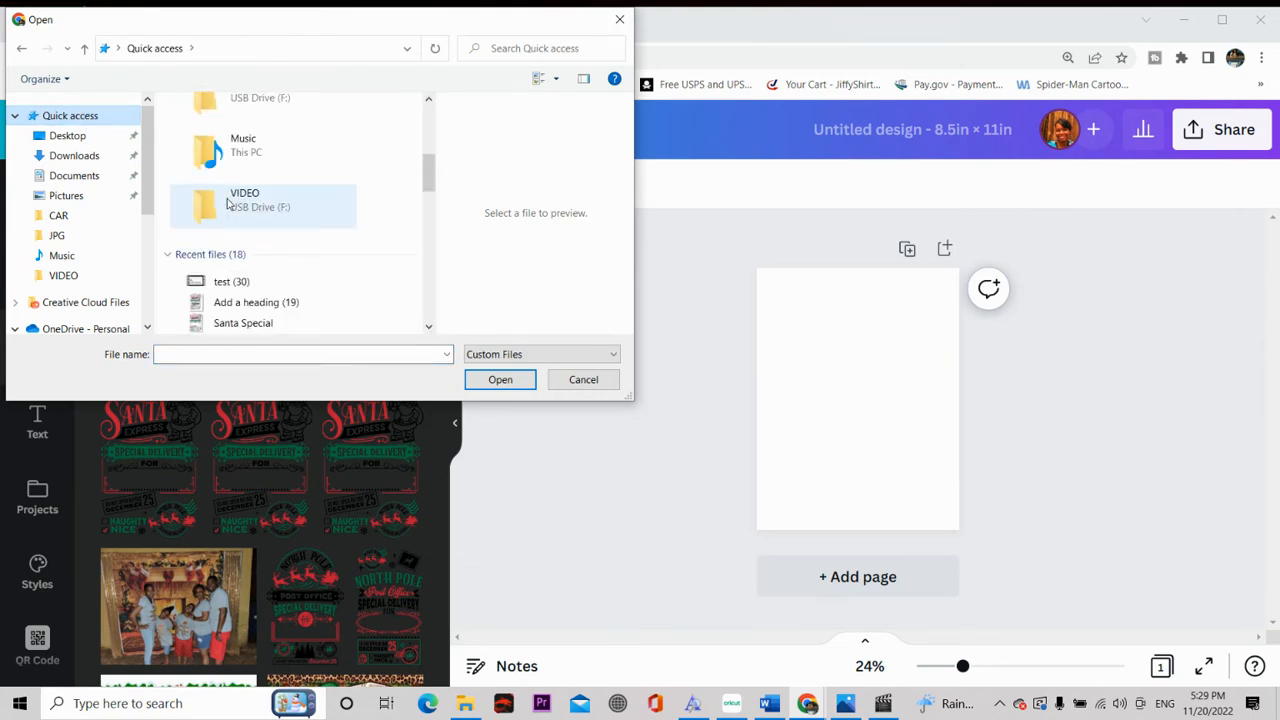
pyautogui.scroll(-1, 228, 203)
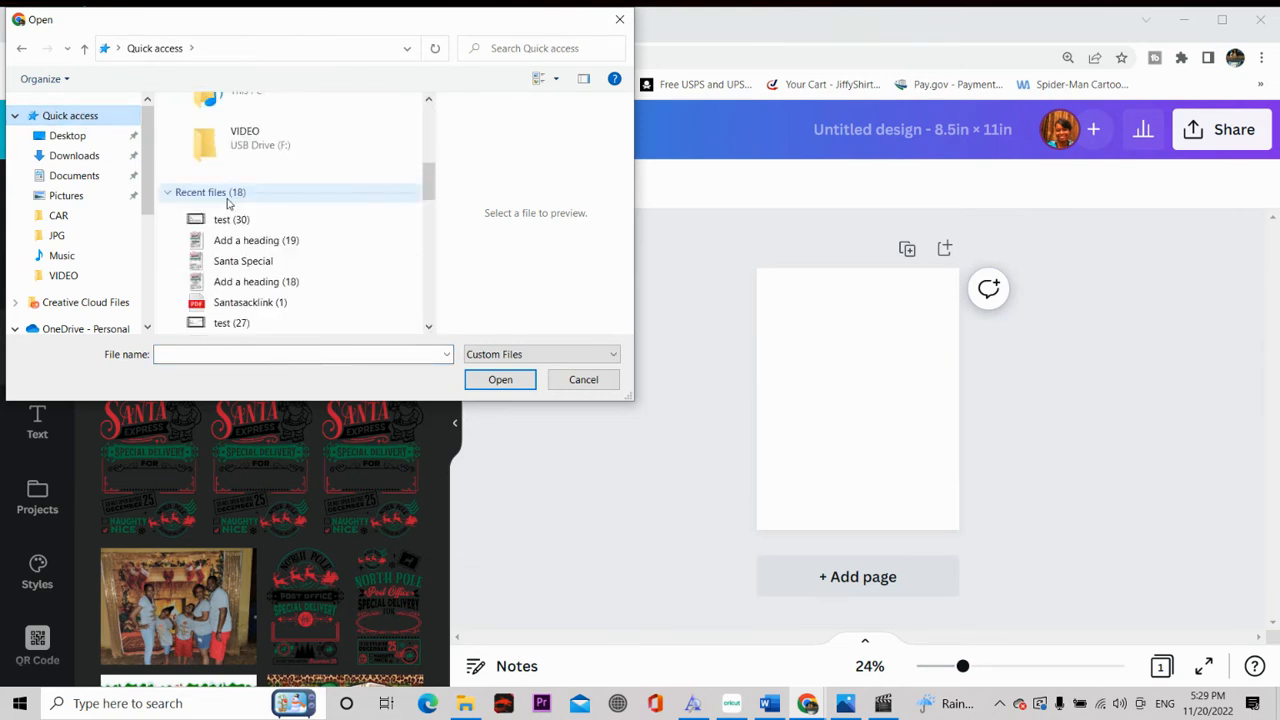
pyautogui.click(255, 263)
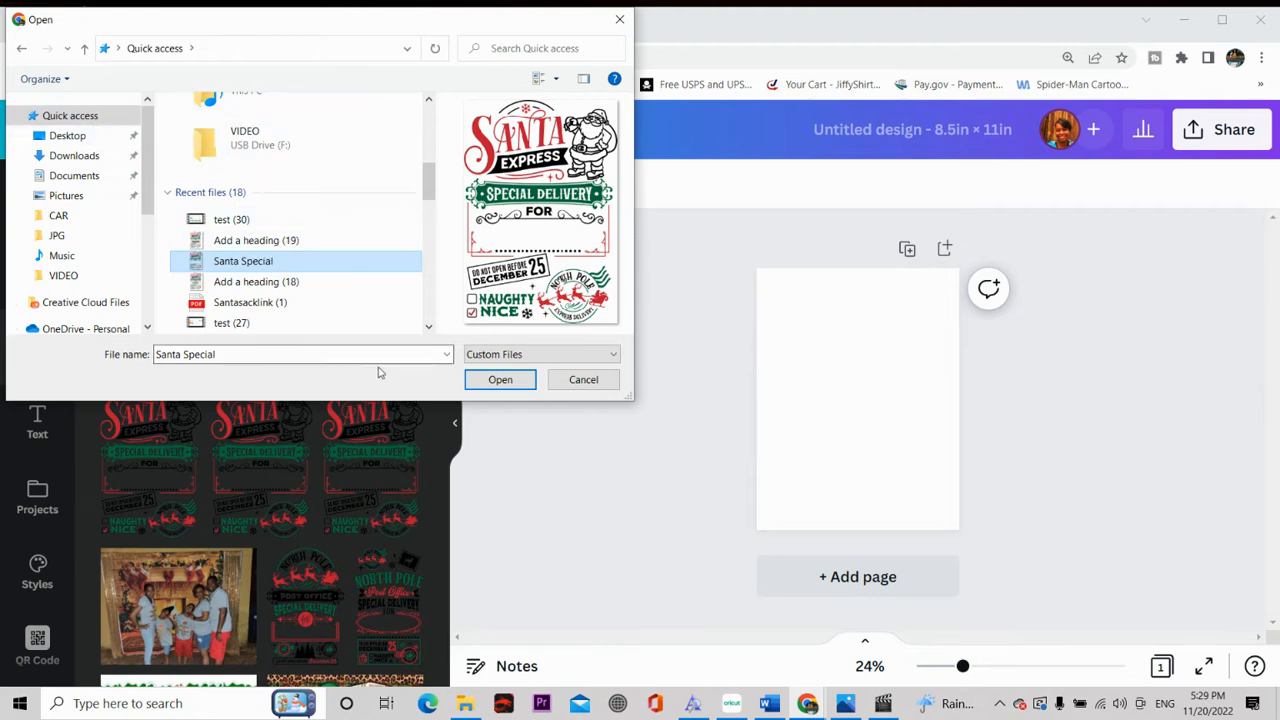
pyautogui.click(488, 378)
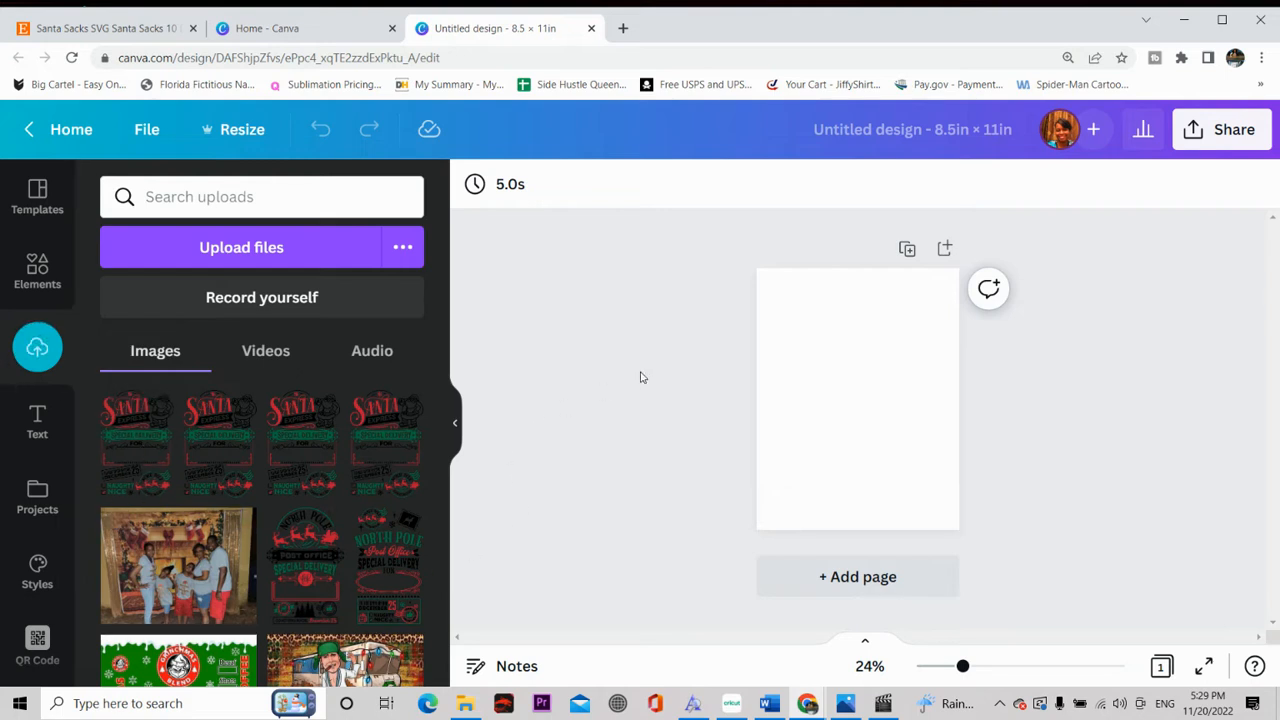
# Step: Place the uploaded Santa Special image on the page, enlarge it to nearly fill the page height and centre it horizontally
pyautogui.click(148, 440)
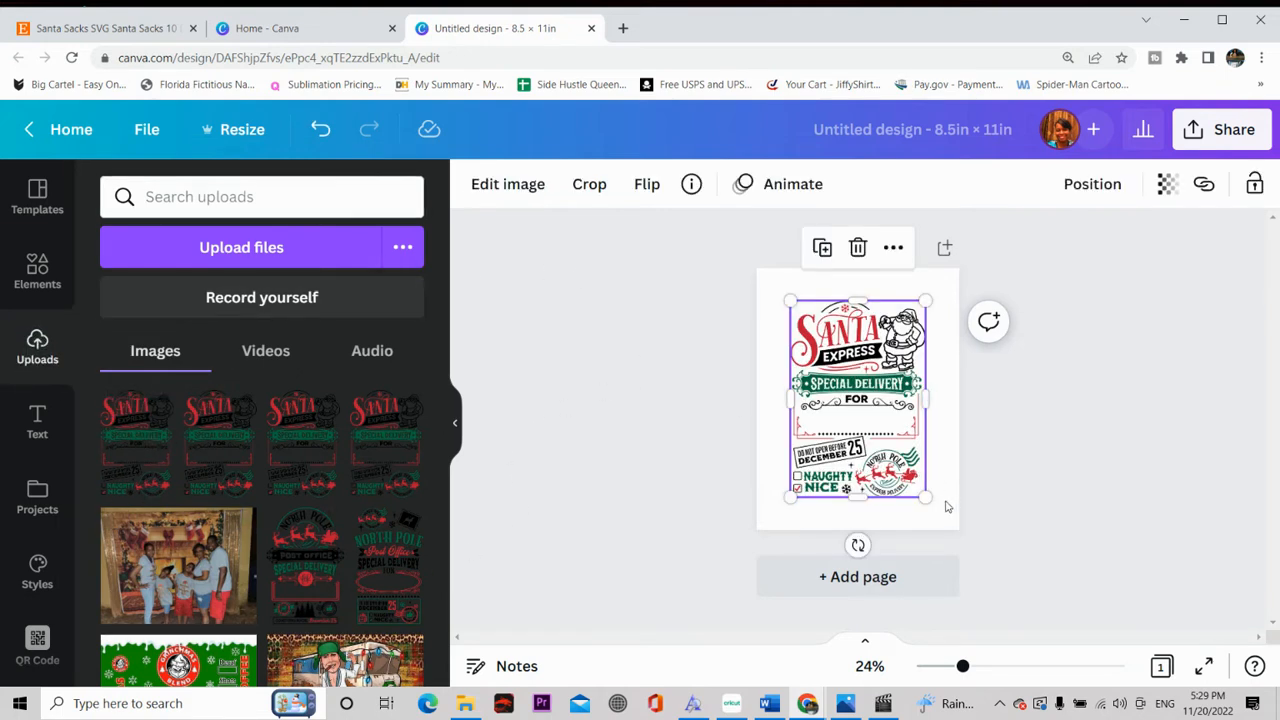
pyautogui.moveTo(922, 500); pyautogui.dragTo(951, 532)
pyautogui.moveTo(856, 426); pyautogui.dragTo(824, 408)
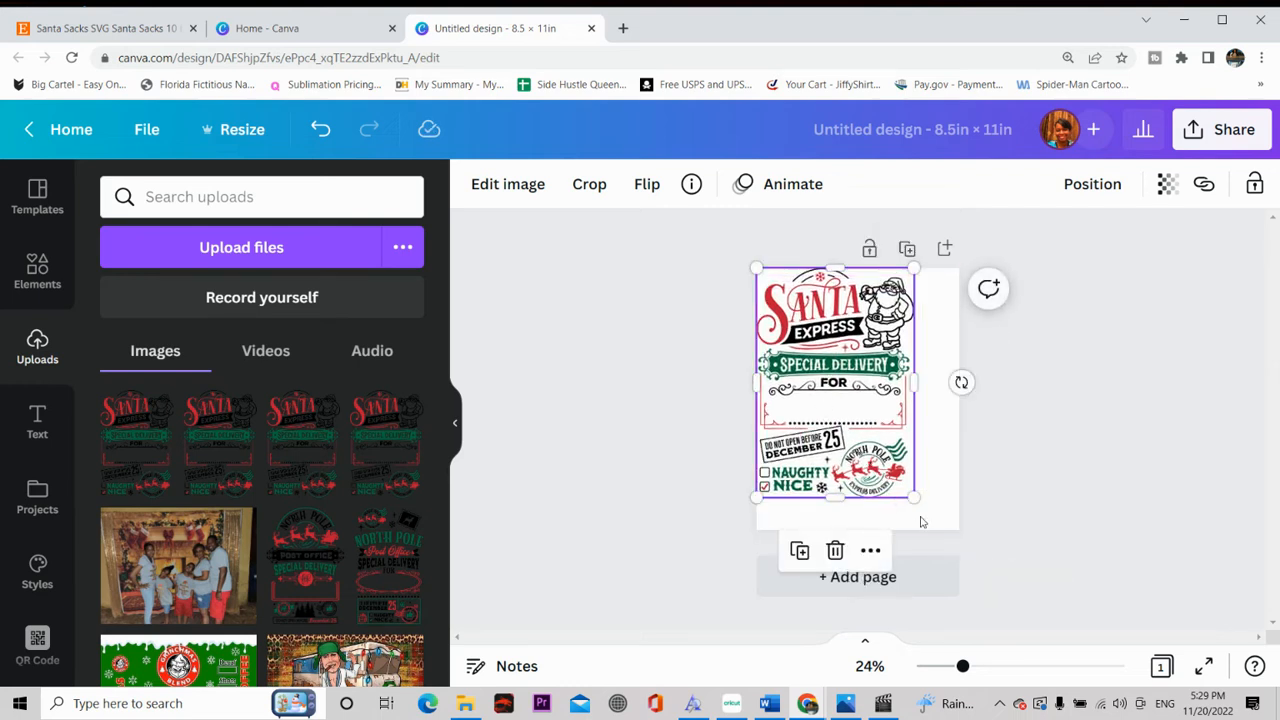
pyautogui.moveTo(912, 497); pyautogui.dragTo(934, 531)
pyautogui.moveTo(843, 457)
pyautogui.mouseDown()
pyautogui.moveTo(876, 457)
pyautogui.moveTo(857, 455)
pyautogui.mouseUp()
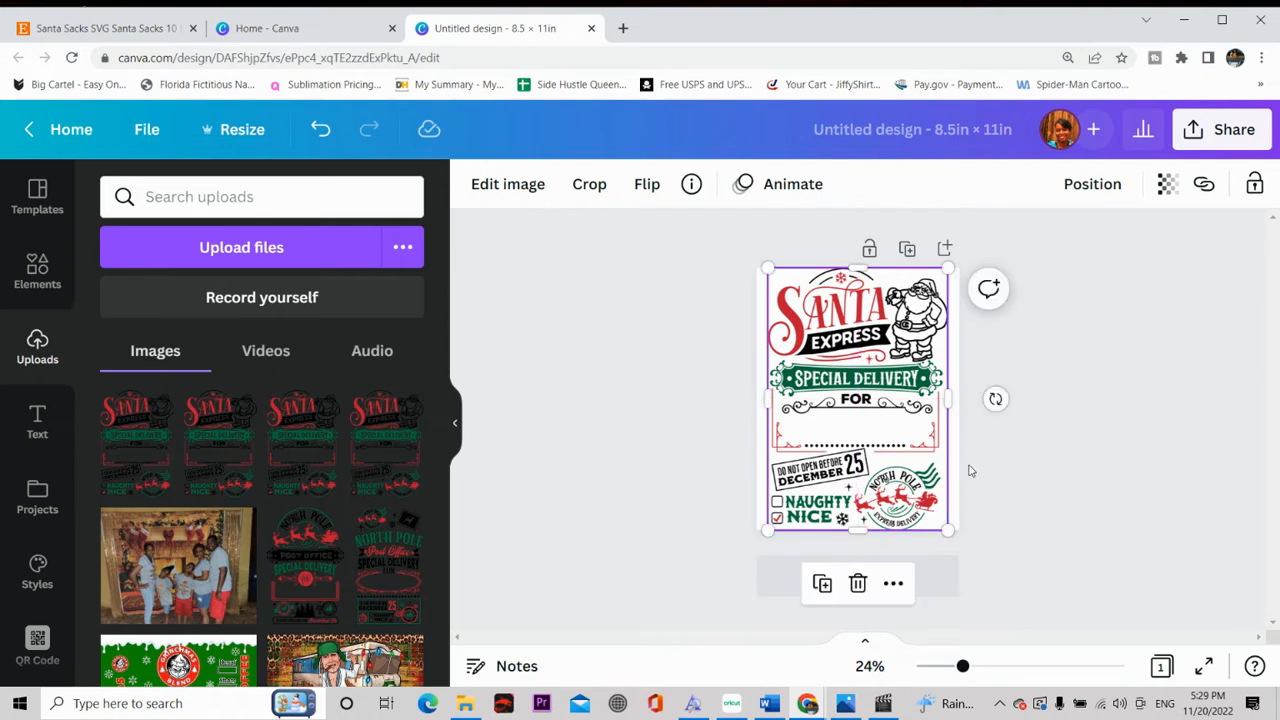
pyautogui.moveTo(948, 528); pyautogui.dragTo(943, 521)
pyautogui.click(1010, 460)
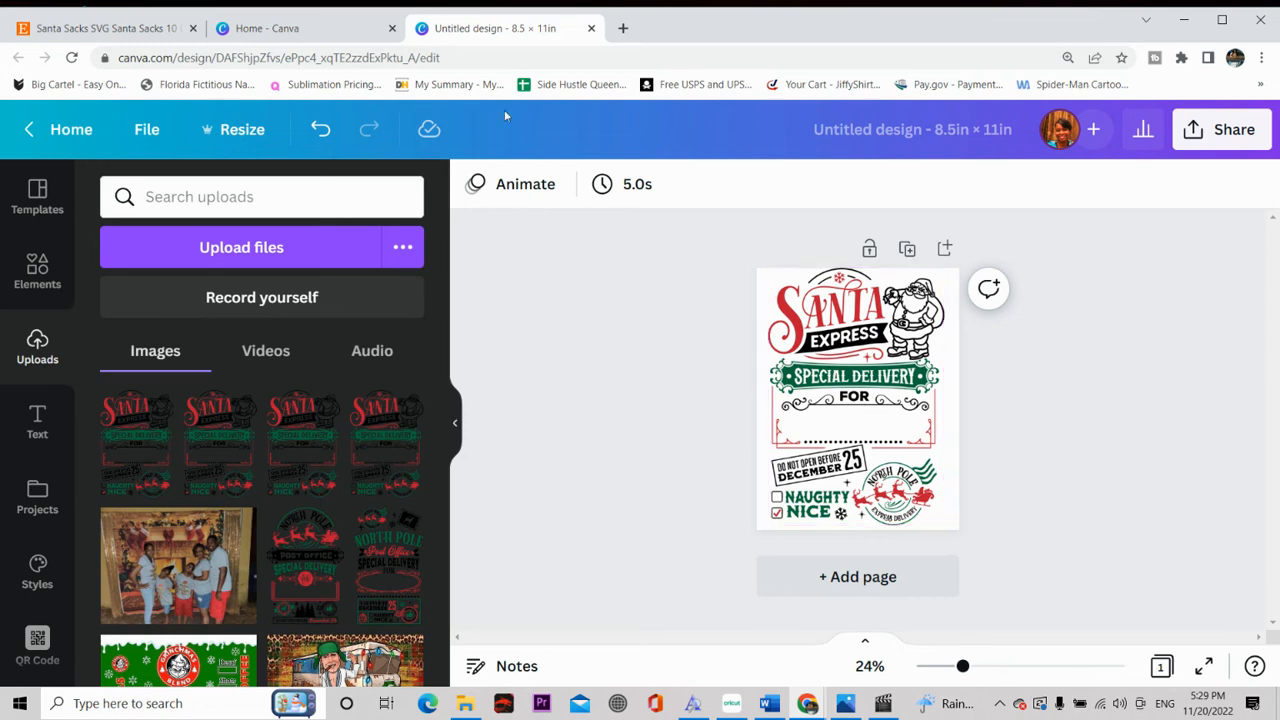
# Step: Add a heading text box and position it inside the blank name frame below "FOR"
pyautogui.click(37, 430)
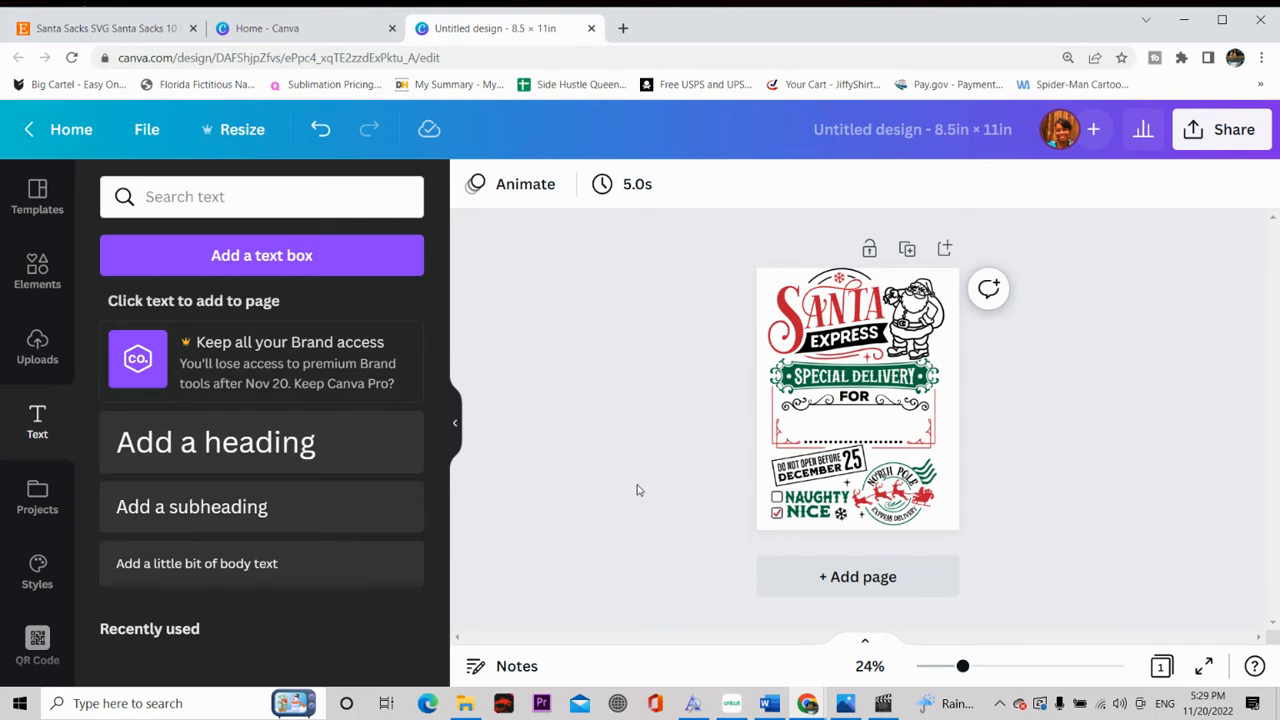
pyautogui.click(287, 447)
pyautogui.doubleClick(850, 405)
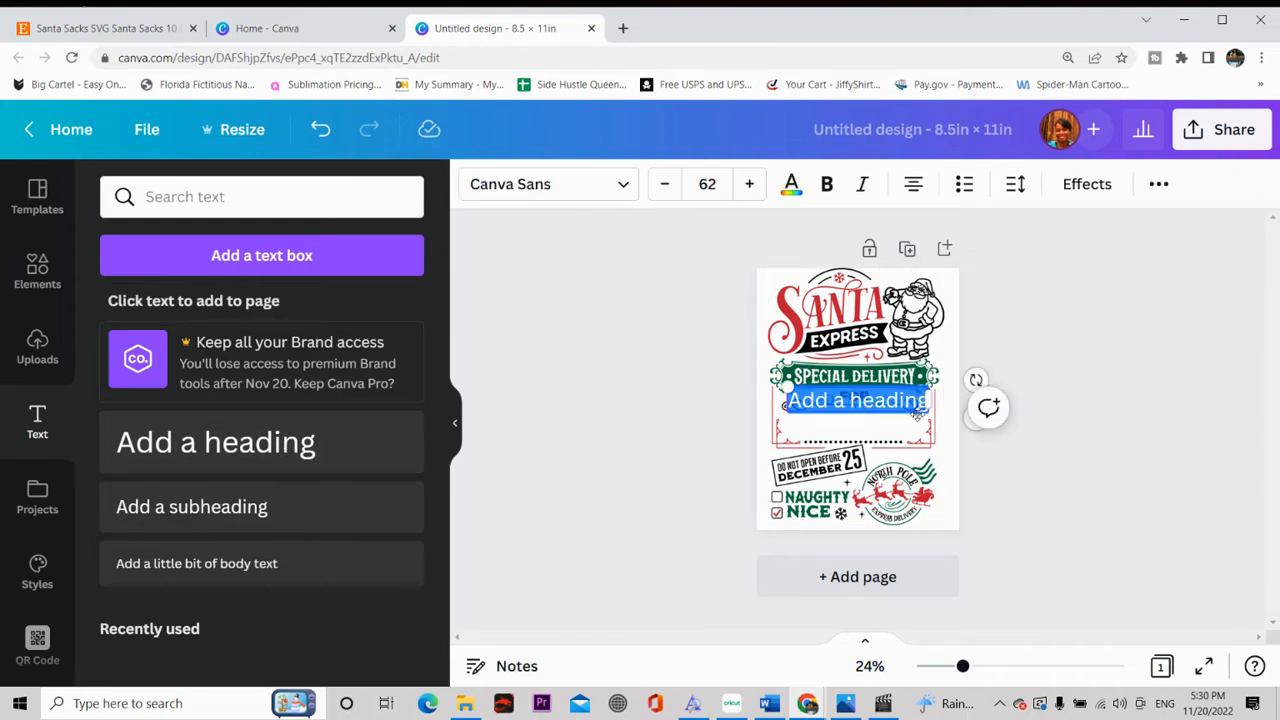
pyautogui.moveTo(875, 402); pyautogui.dragTo(837, 427)
pyautogui.click(966, 435)
# Step: Replace the heading text with the recipient's first name and widen its text box beyond the page edges
pyautogui.doubleClick(912, 428)
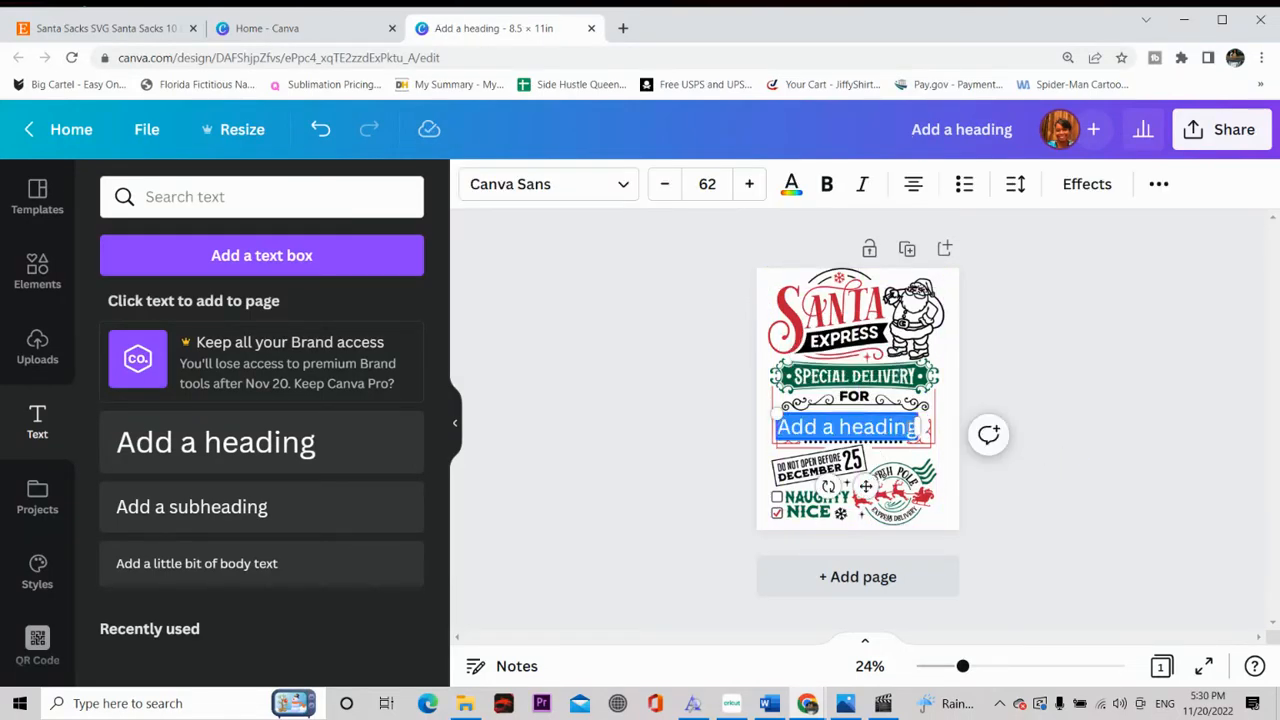
pyautogui.write('Ja')
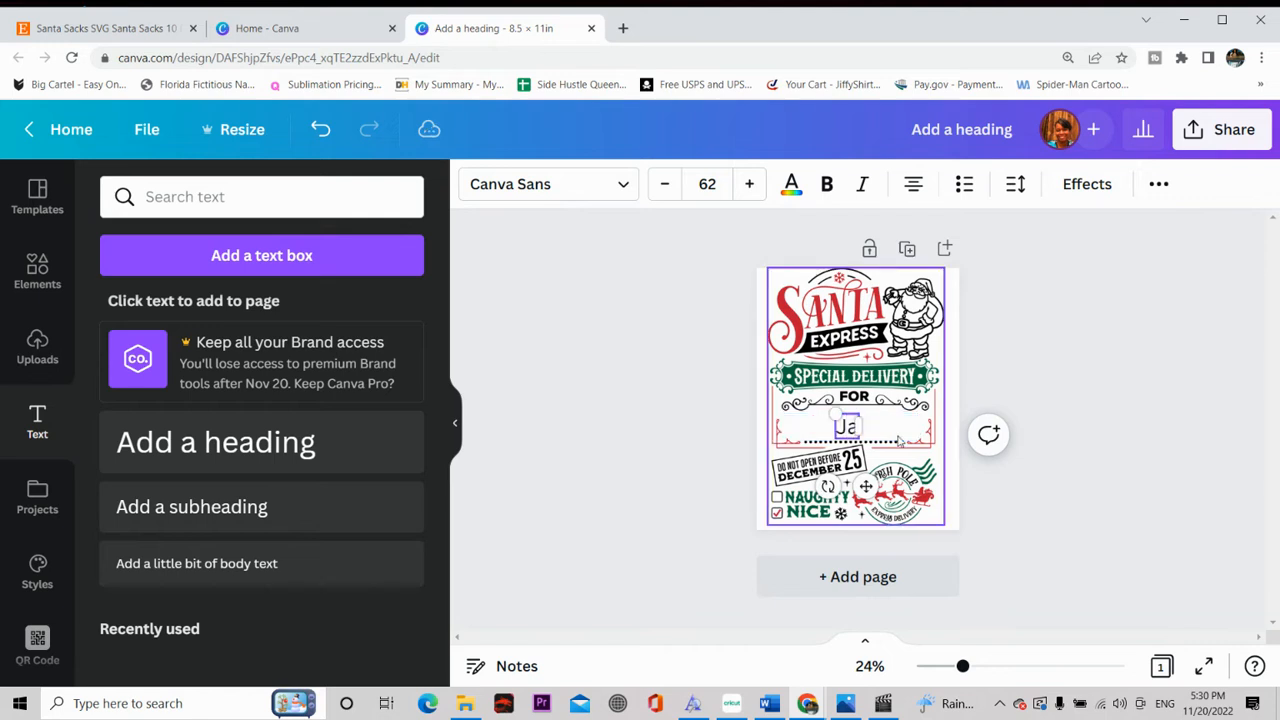
pyautogui.write('mia')
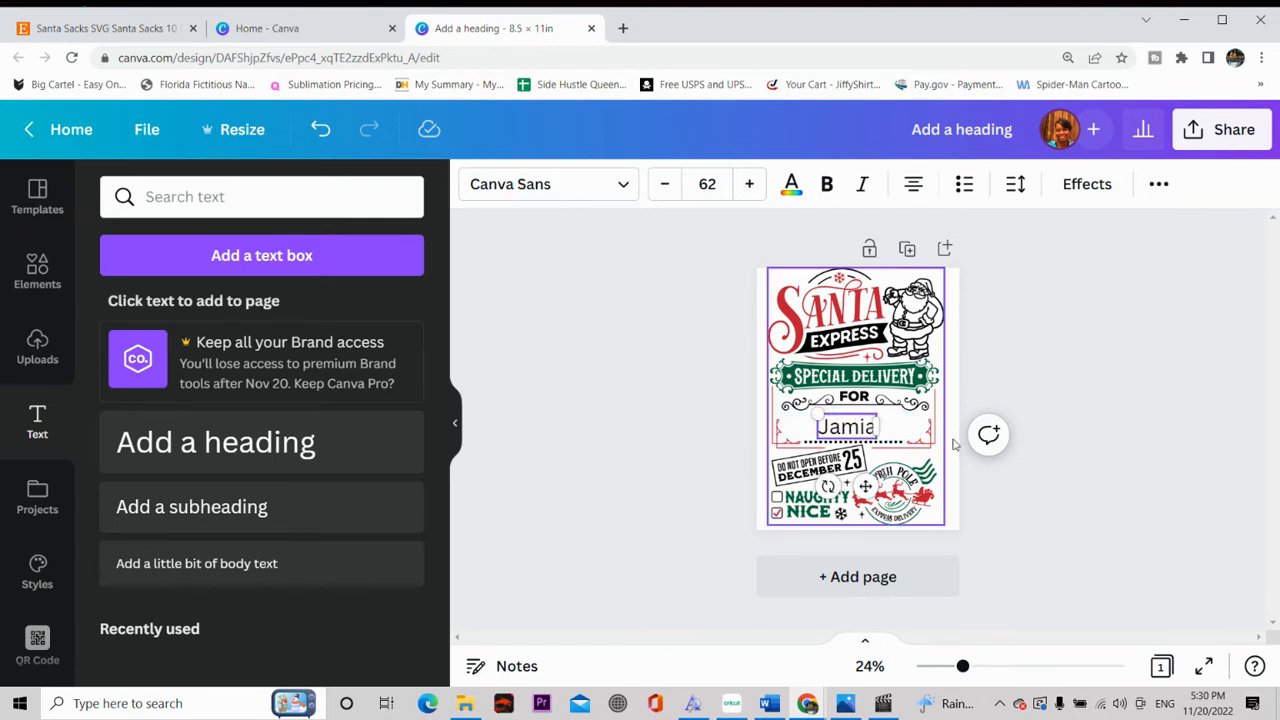
pyautogui.moveTo(879, 422); pyautogui.dragTo(981, 434)
pyautogui.click(975, 401)
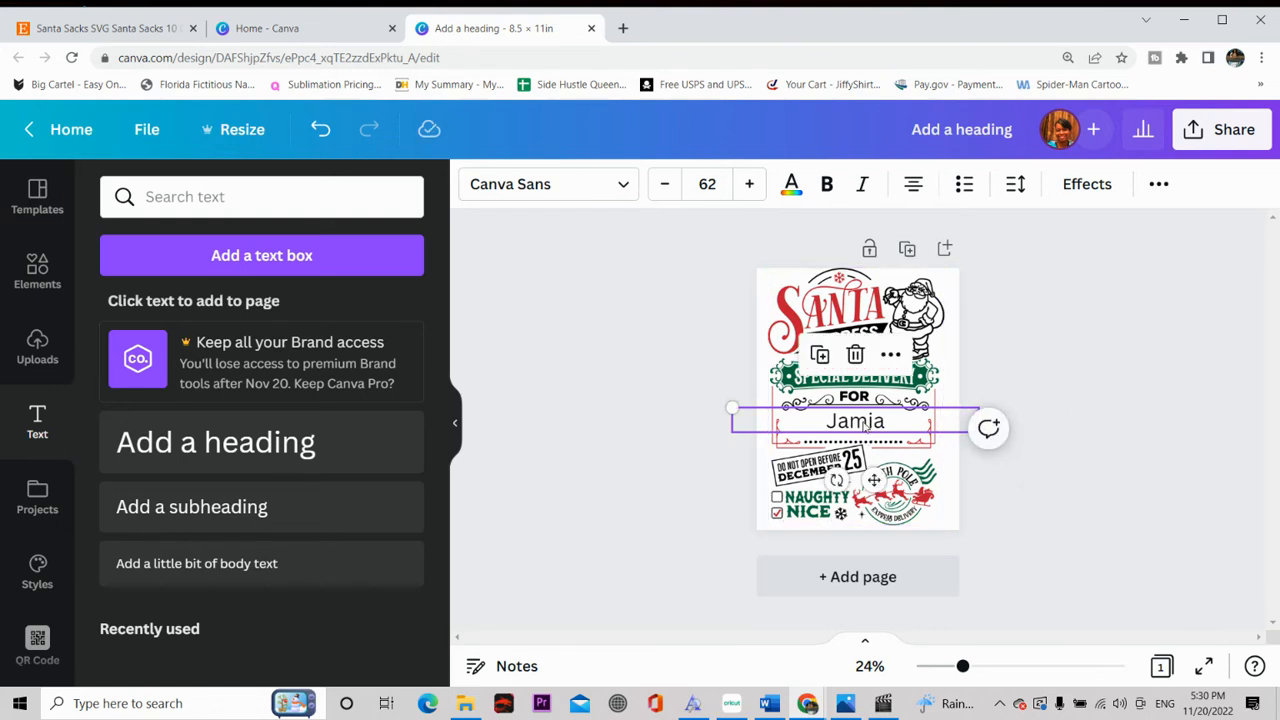
# Step: Change the font of the name text to Archivo Black
pyautogui.click(617, 189)
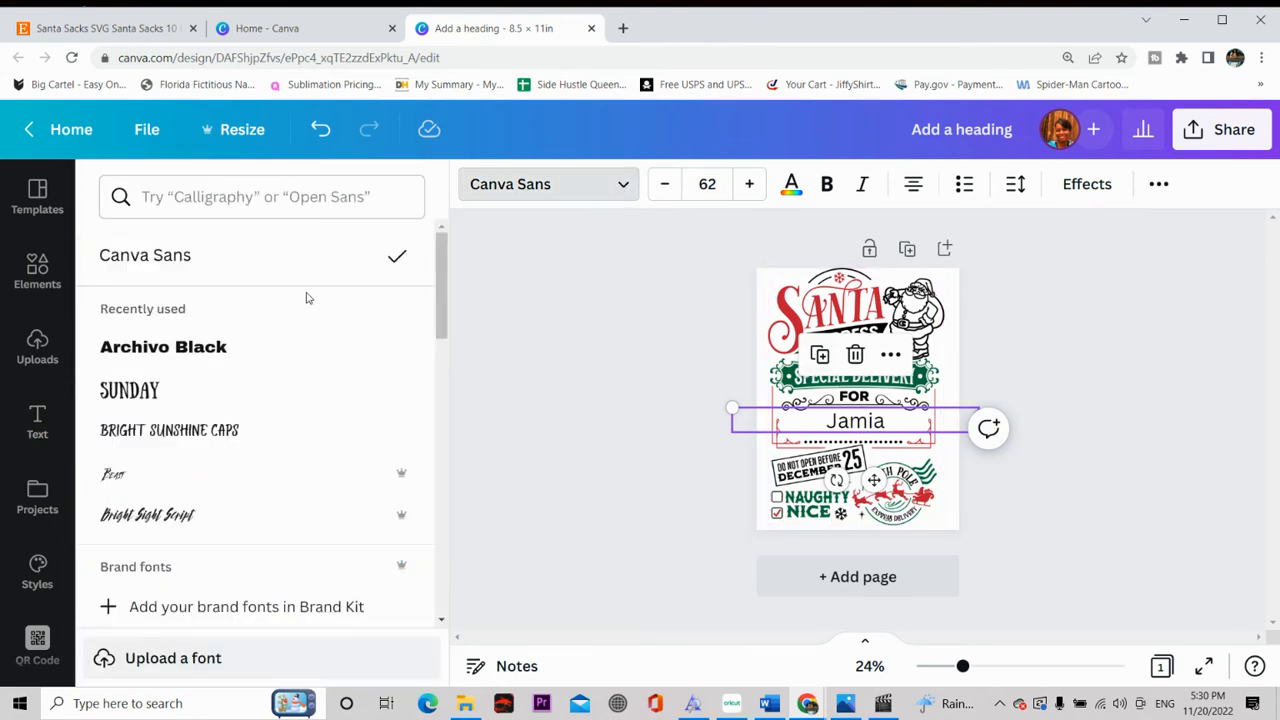
pyautogui.click(615, 191)
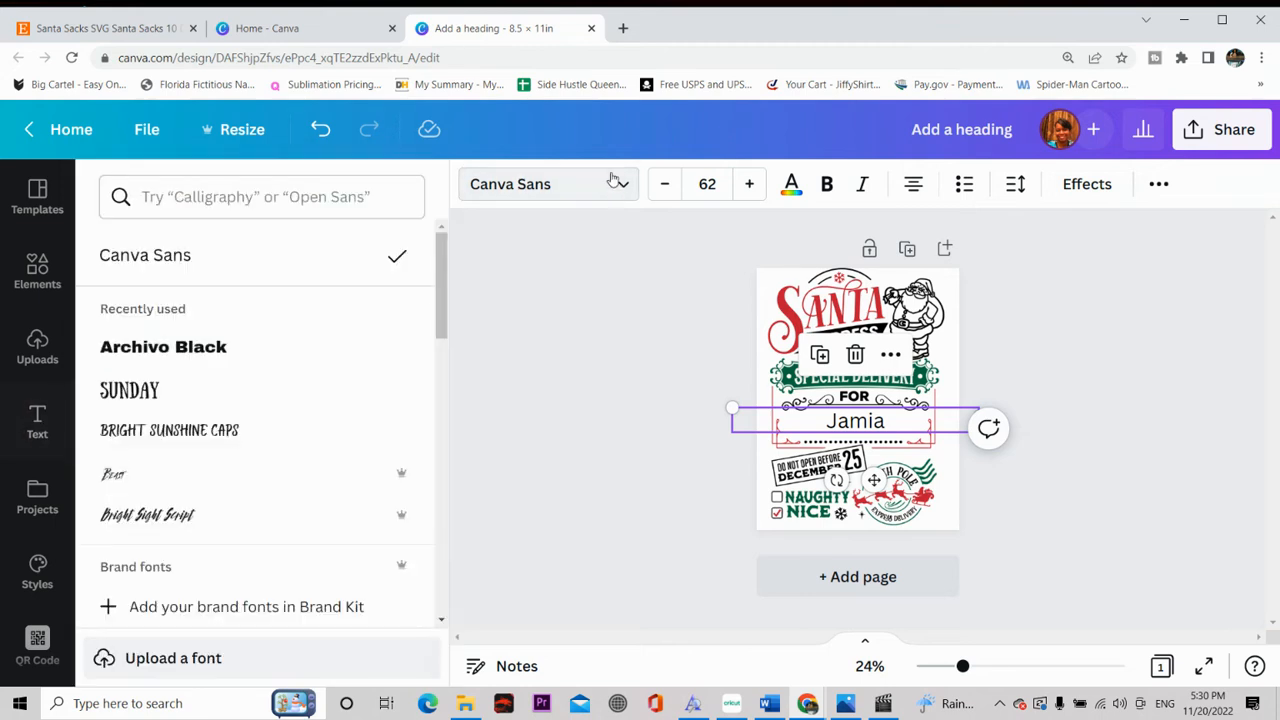
pyautogui.scroll(-5, 229, 366)
pyautogui.scroll(-4, 240, 385)
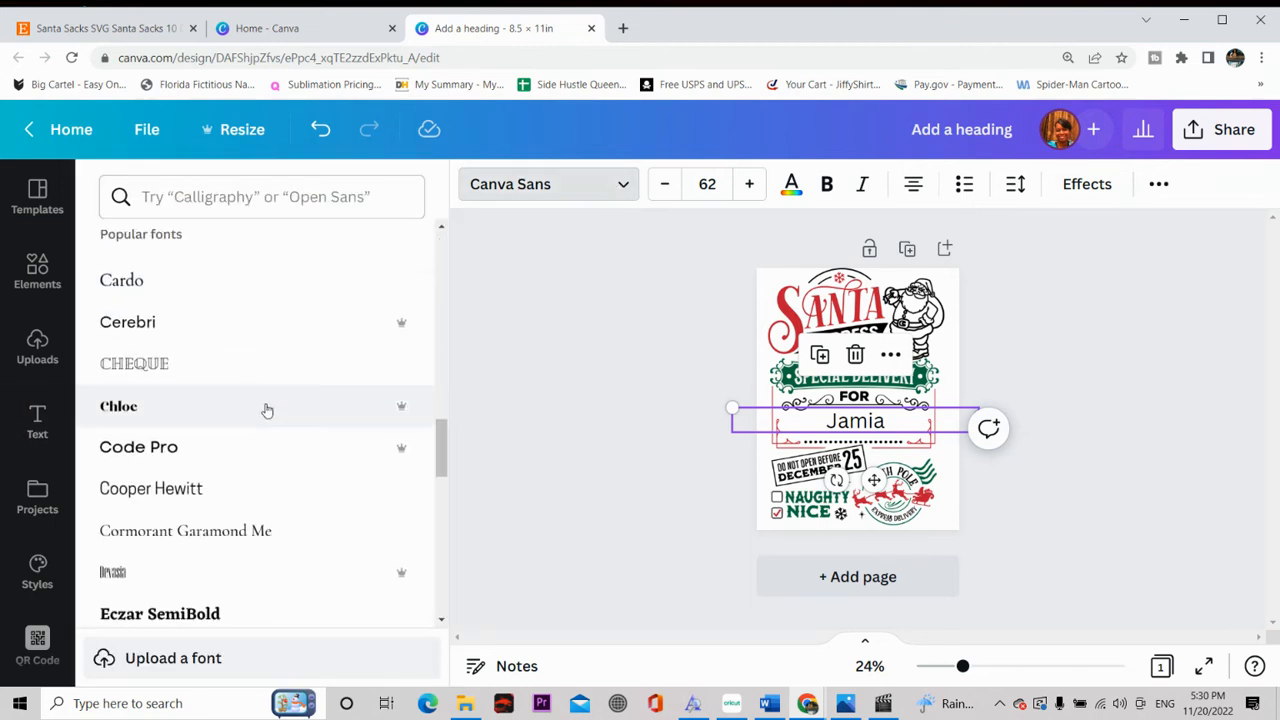
pyautogui.scroll(7, 320, 460)
pyautogui.scroll(3, 337, 446)
pyautogui.scroll(-3, 251, 386)
pyautogui.click(254, 417)
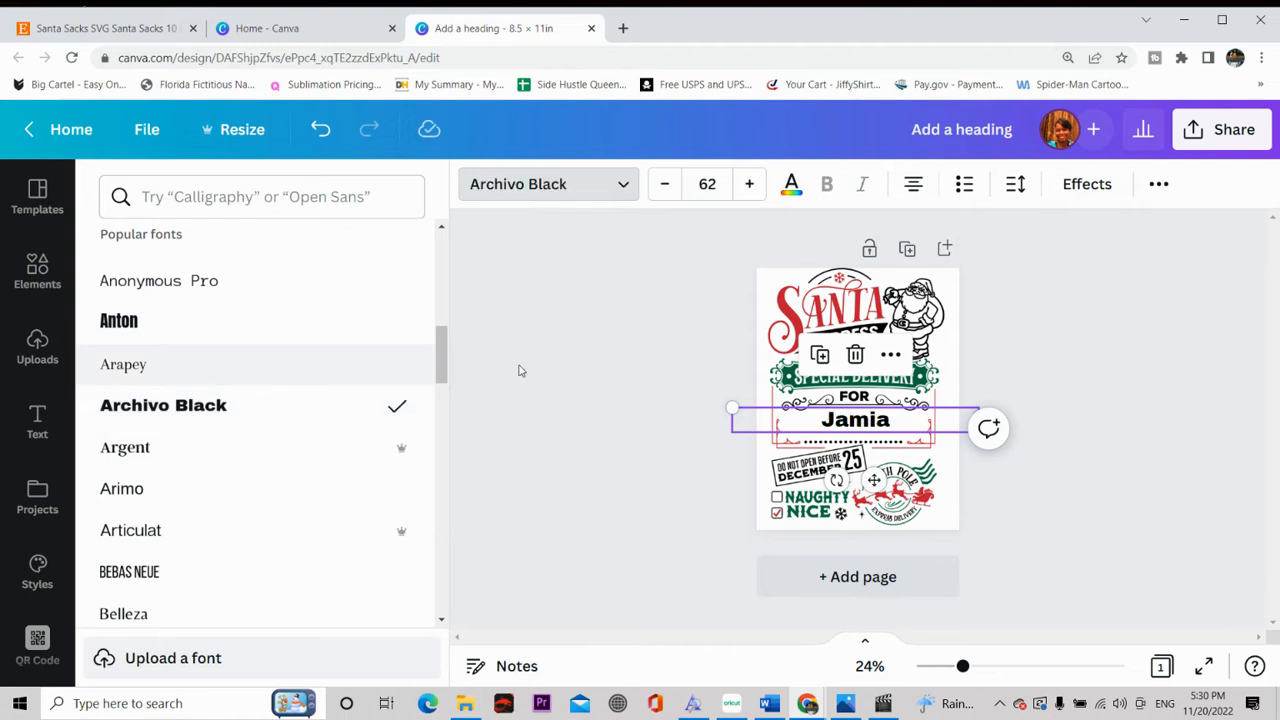
# Step: Increase the font size of the name text to 111
pyautogui.click(748, 186)
pyautogui.click(748, 186)
pyautogui.click(748, 186)
pyautogui.click(748, 186)
pyautogui.click(748, 186)
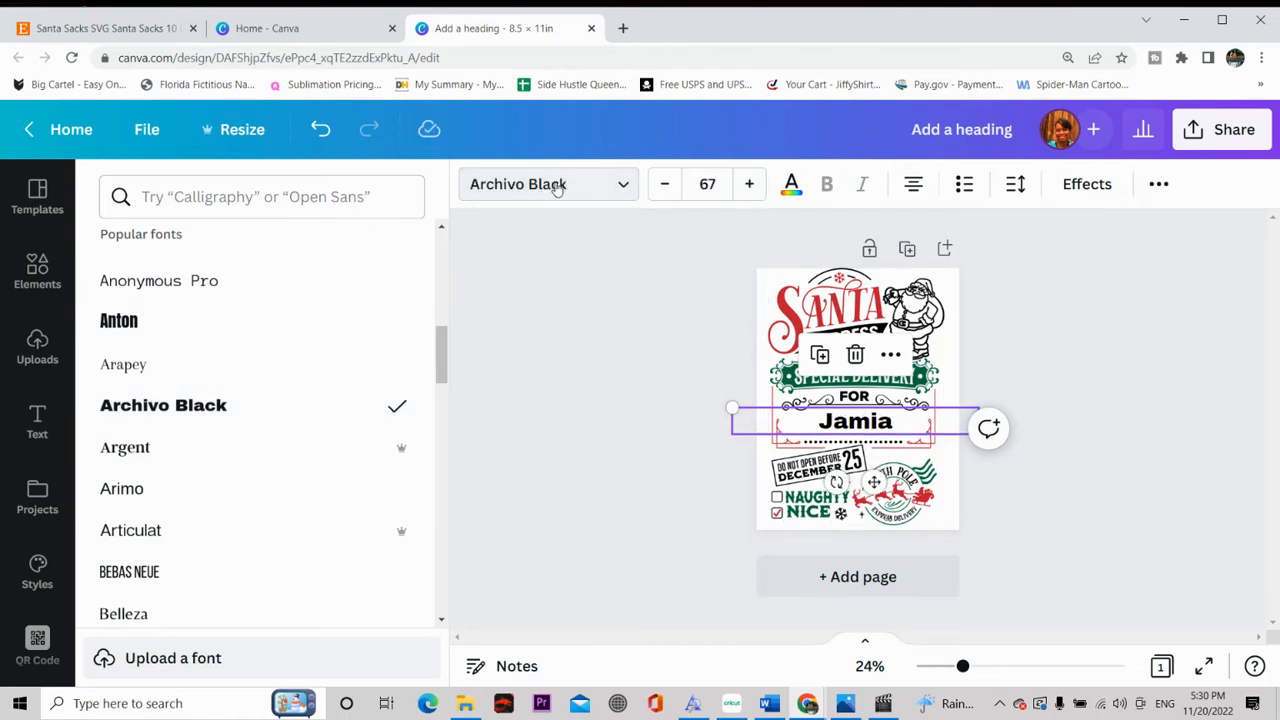
pyautogui.click(750, 185)
pyautogui.click(750, 185)
pyautogui.click(750, 185)
pyautogui.click(751, 185)
pyautogui.click(751, 185)
pyautogui.click(751, 185)
pyautogui.click(751, 185)
pyautogui.click(751, 186)
pyautogui.click(752, 188)
pyautogui.click(752, 186)
pyautogui.click(751, 186)
pyautogui.click(751, 186)
pyautogui.click(751, 186)
pyautogui.click(750, 186)
pyautogui.click(750, 186)
pyautogui.click(748, 187)
pyautogui.click(748, 187)
pyautogui.tripleClick(747, 186)
pyautogui.click(747, 186)
pyautogui.tripleClick(746, 186)
pyautogui.doubleClick(746, 186)
pyautogui.tripleClick(745, 186)
pyautogui.doubleClick(745, 186)
pyautogui.tripleClick(746, 186)
pyautogui.doubleClick(746, 186)
pyautogui.tripleClick(745, 186)
pyautogui.doubleClick(745, 186)
pyautogui.tripleClick(745, 186)
# Step: Reposition the enlarged name so it sits centred in the frame below "FOR", and deselect it
pyautogui.moveTo(862, 432); pyautogui.dragTo(858, 420)
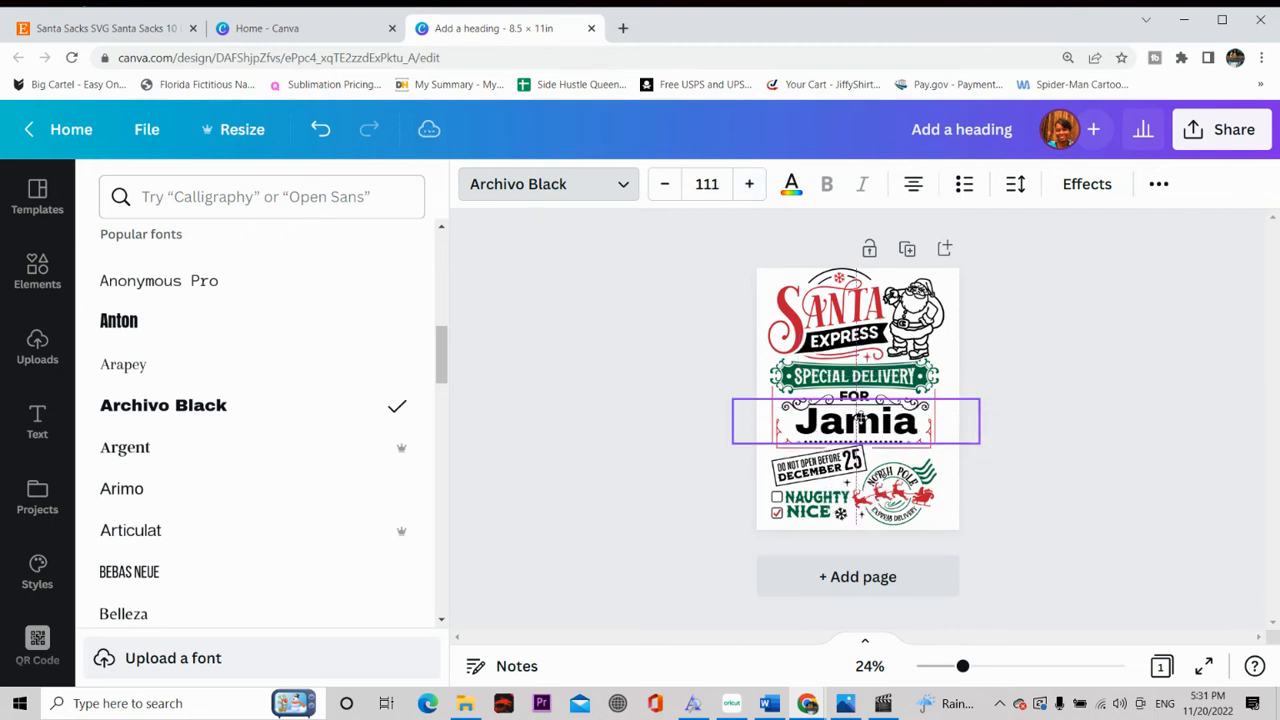
pyautogui.moveTo(859, 420)
pyautogui.mouseDown()
pyautogui.moveTo(869, 428)
pyautogui.moveTo(856, 420)
pyautogui.mouseUp()
pyautogui.moveTo(856, 421); pyautogui.dragTo(857, 422)
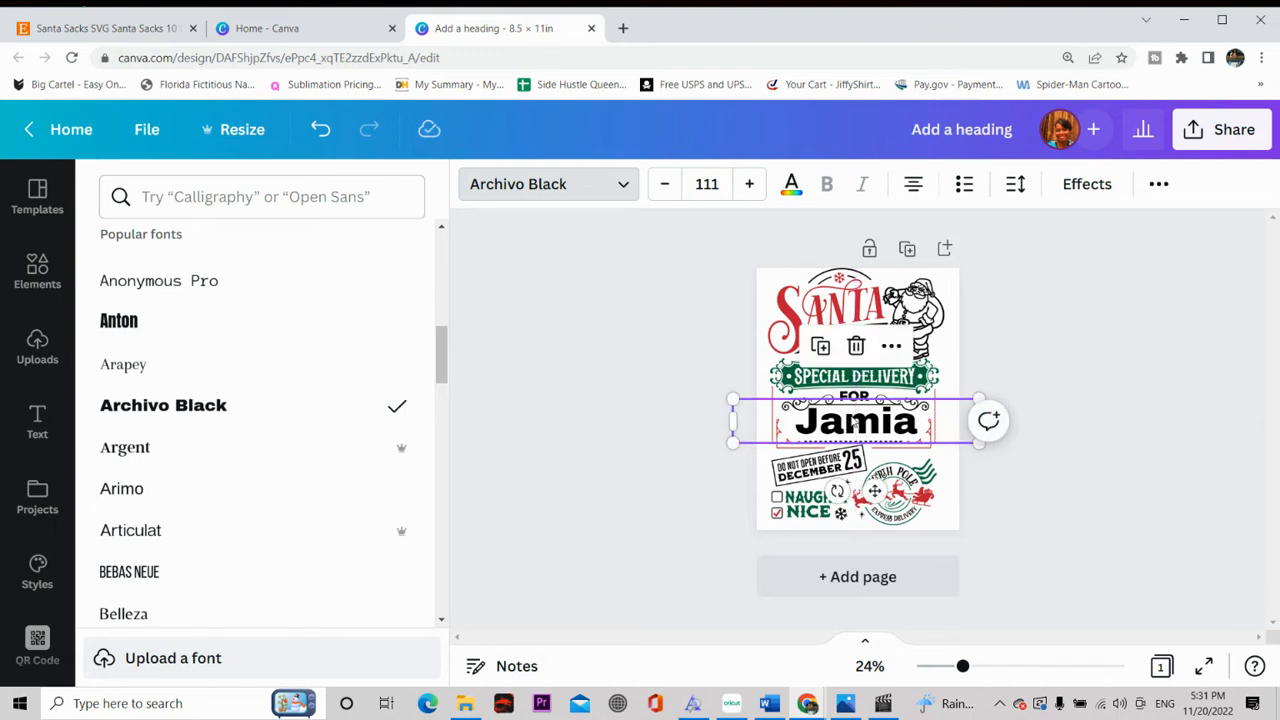
pyautogui.click(1162, 372)
pyautogui.click(1158, 355)
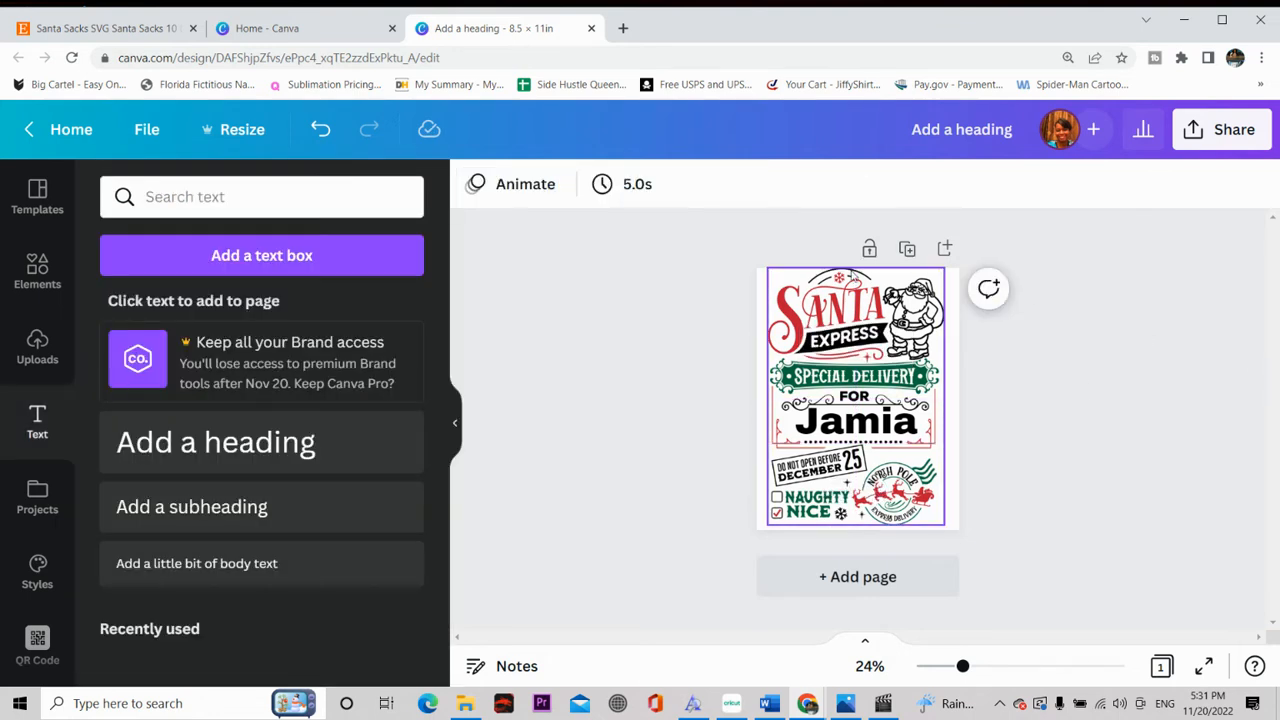
# Step: Download the finished design as a PNG file
pyautogui.click(1216, 136)
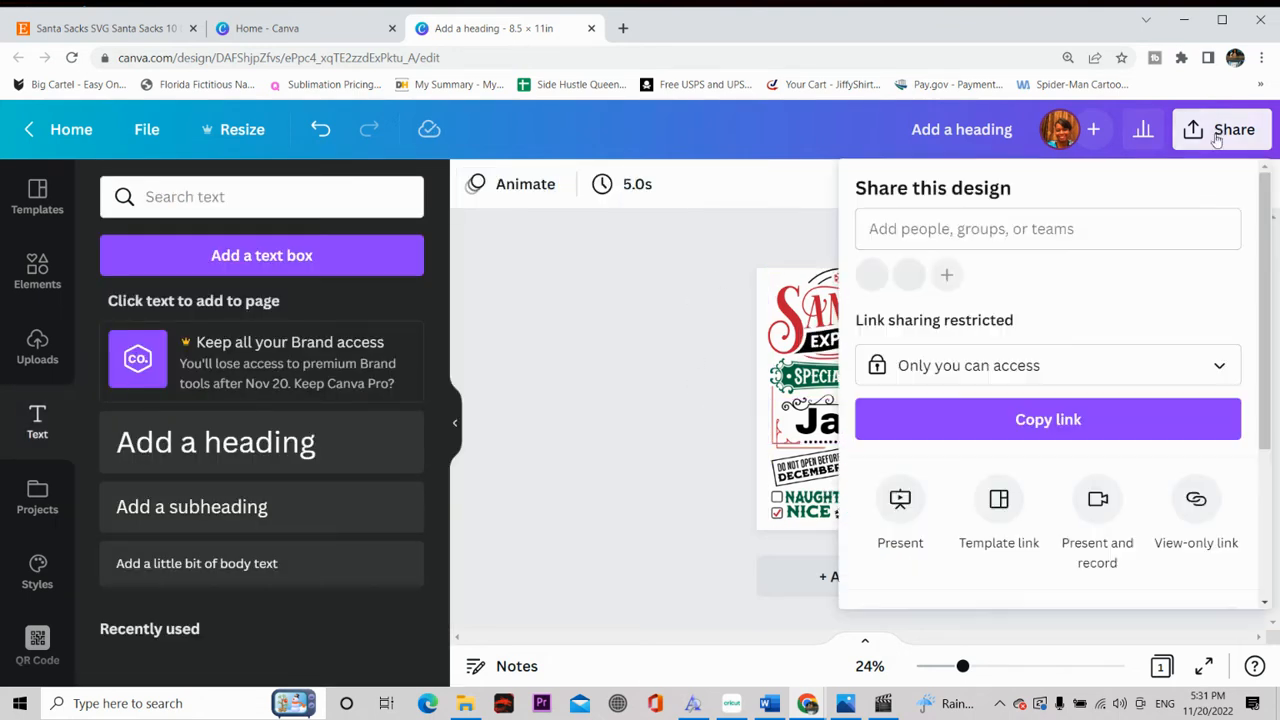
pyautogui.scroll(-3, 1180, 329)
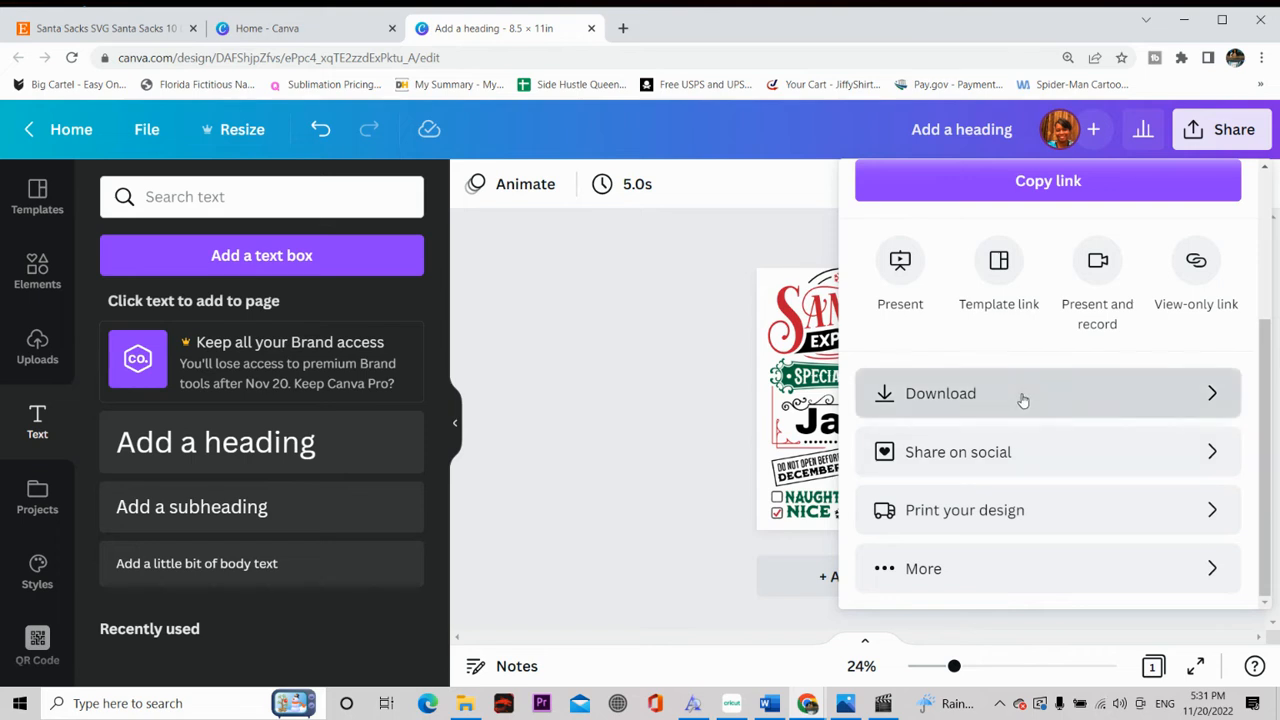
pyautogui.click(1025, 398)
pyautogui.click(1081, 562)
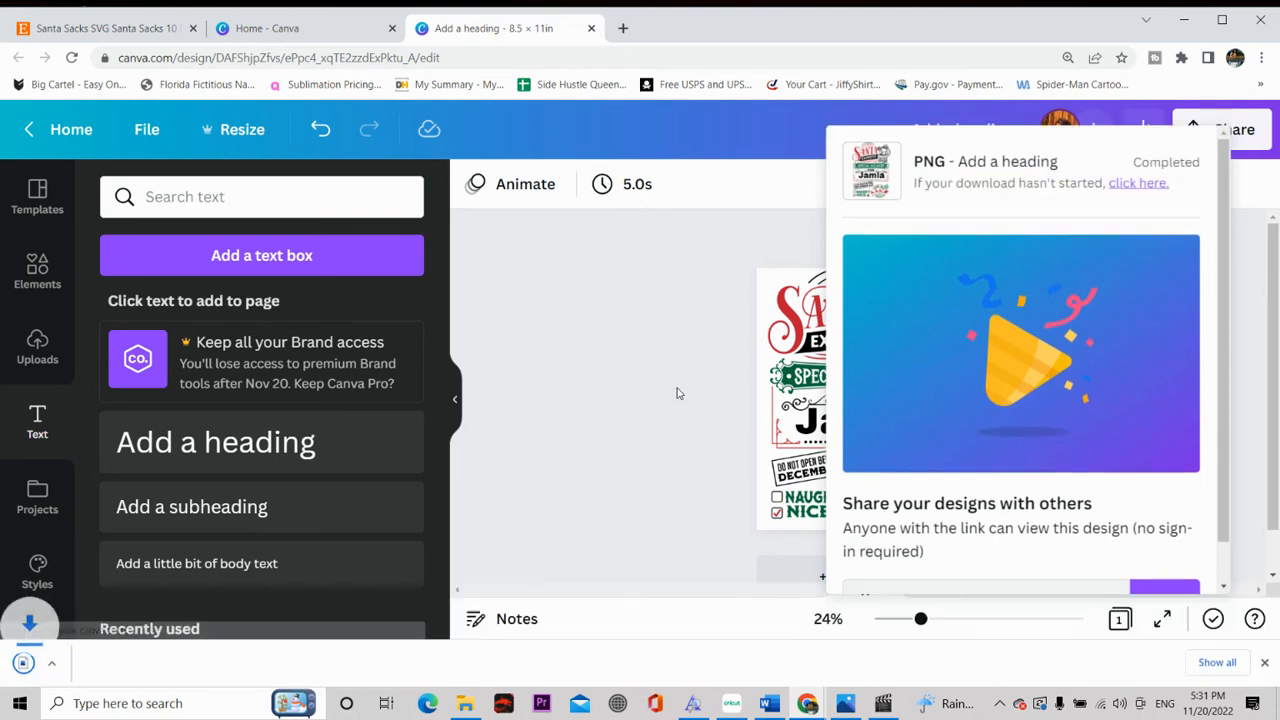
# Step: Switch to Word, leave the print view and delete the old Santa picture from the document page
pyautogui.click(782, 705)
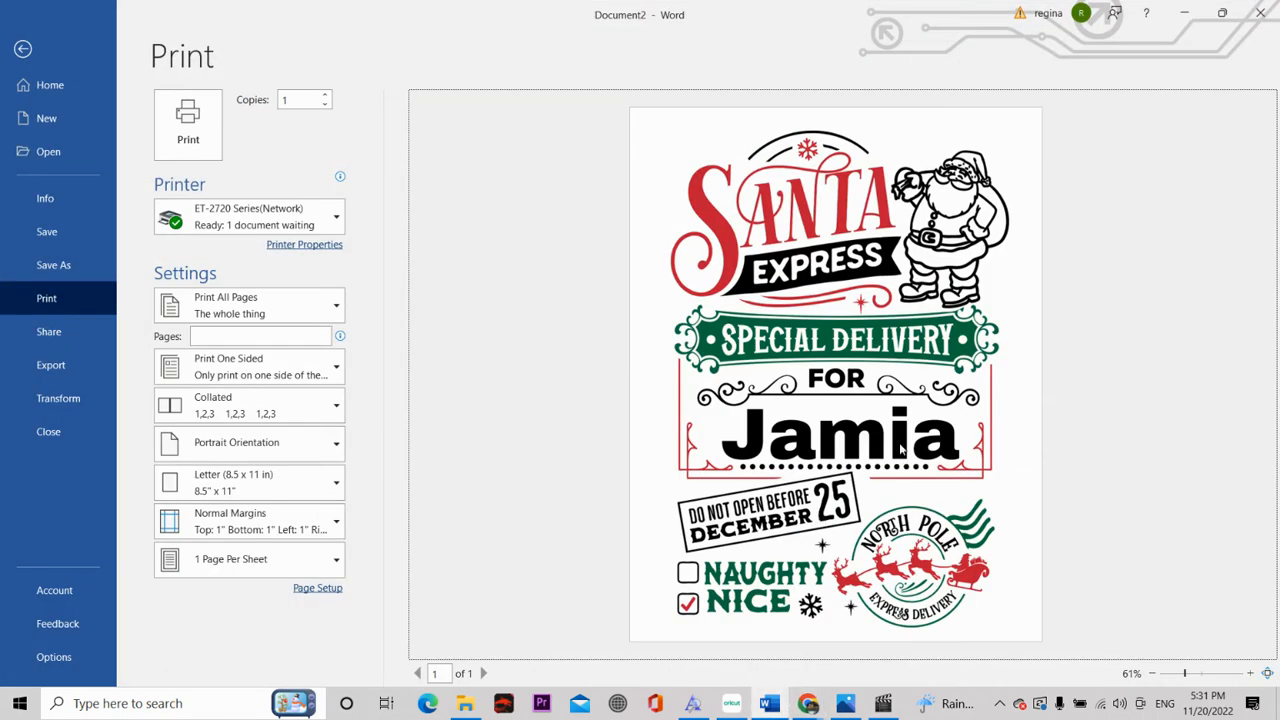
pyautogui.click(30, 52)
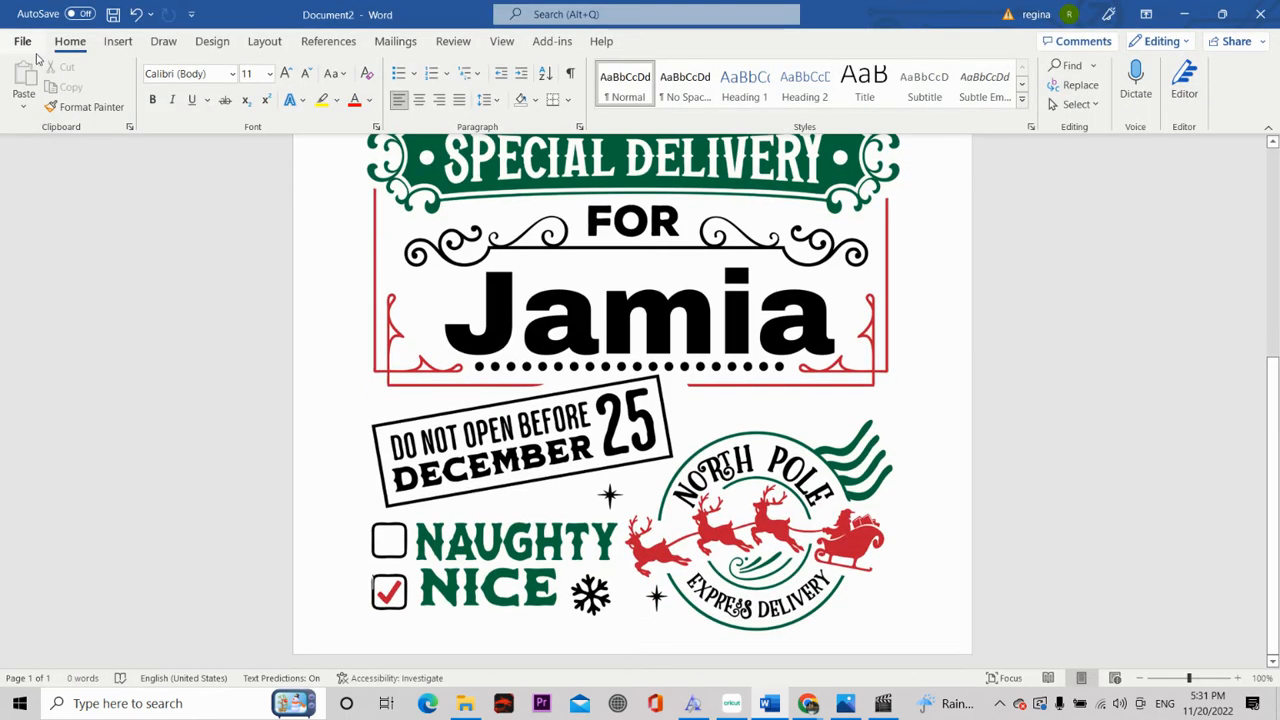
pyautogui.click(655, 377)
pyautogui.press('Delete')
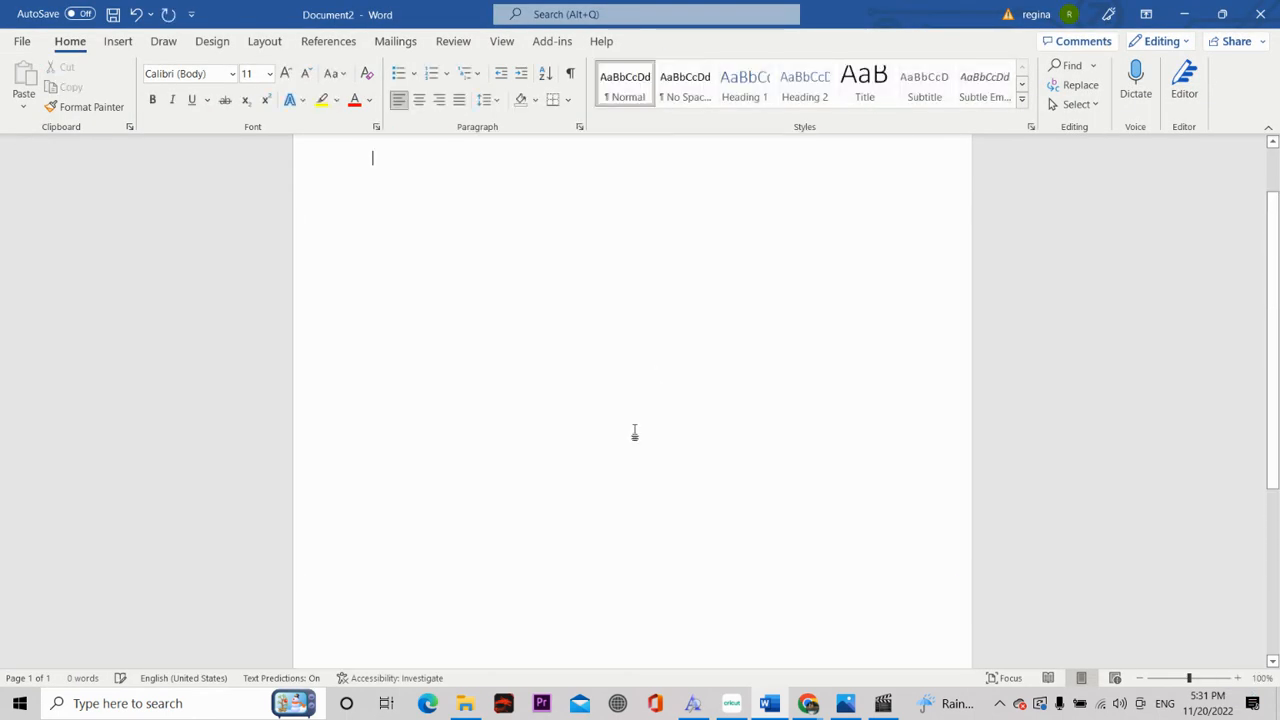
pyautogui.scroll(1, 723, 471)
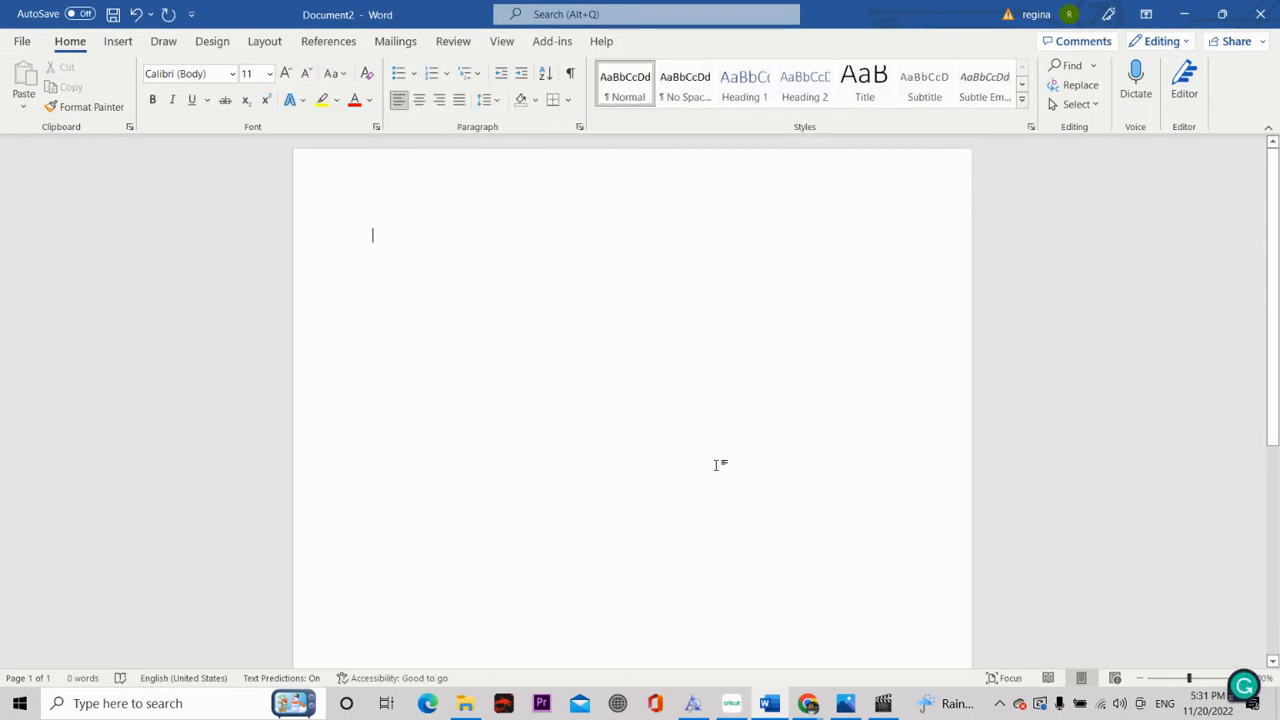
# Step: Insert the picture "Add a heading (20)" from the Downloads folder on this device into the blank page
pyautogui.click(118, 41)
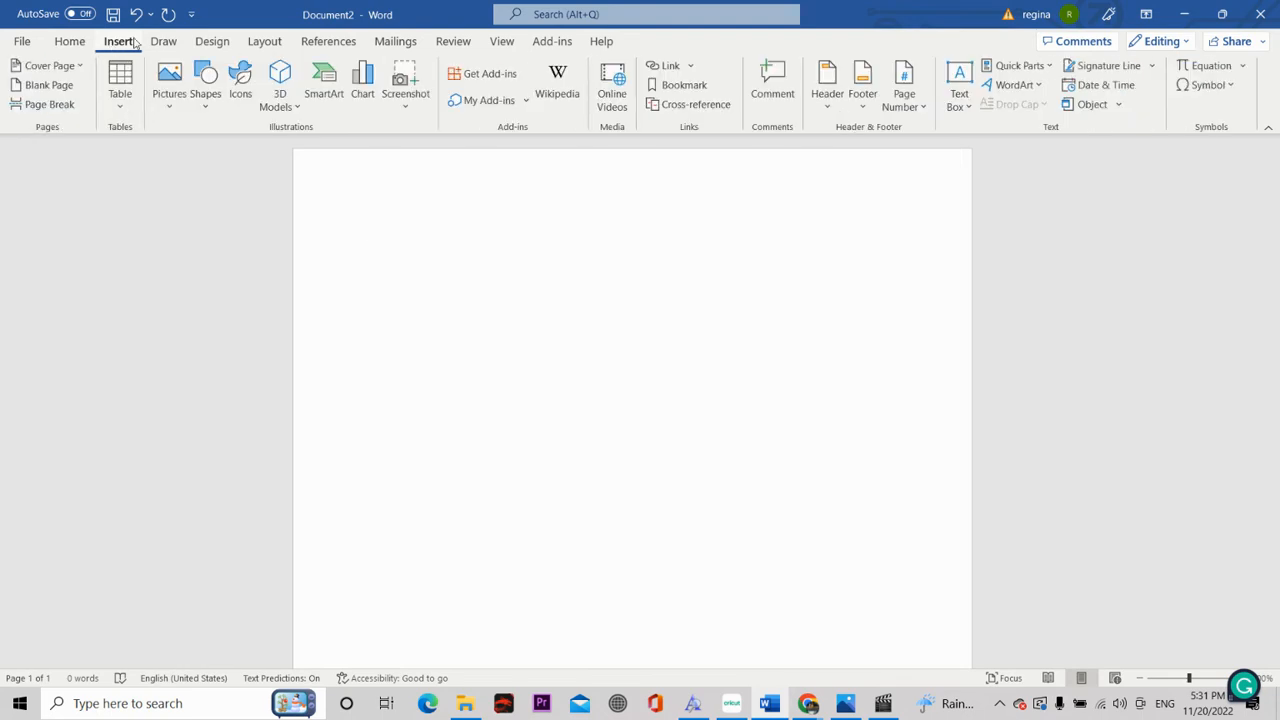
pyautogui.click(169, 88)
pyautogui.click(180, 156)
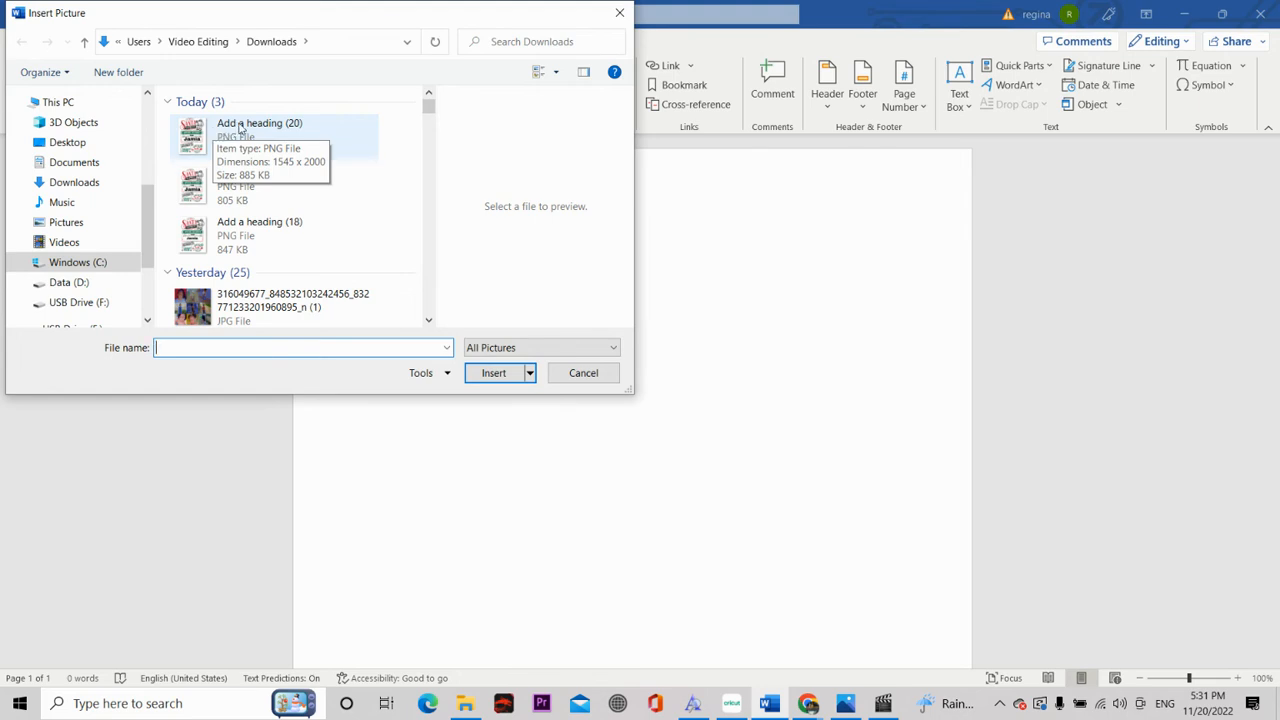
pyautogui.click(240, 127)
pyautogui.click(497, 378)
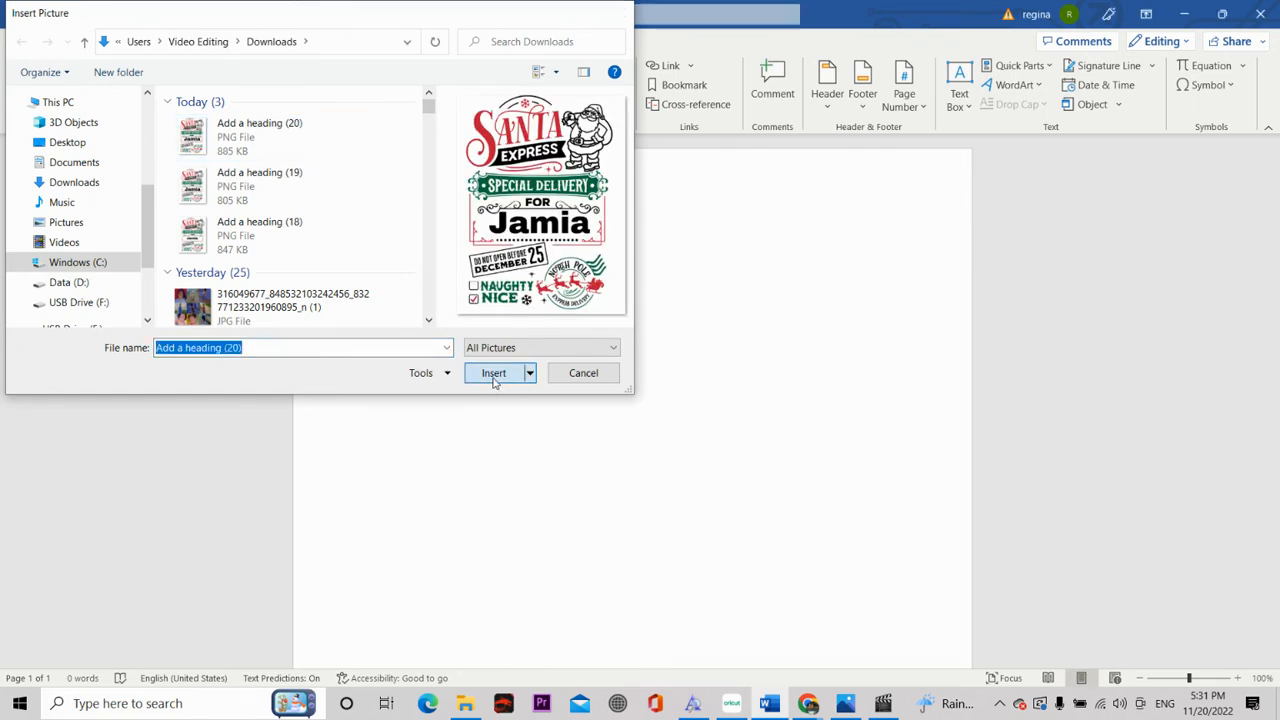
# Step: Enlarge the inserted picture to about 8.02 × 10.38 in and position it in the middle centre of the page with text wrapping
pyautogui.scroll(-6, 591, 323)
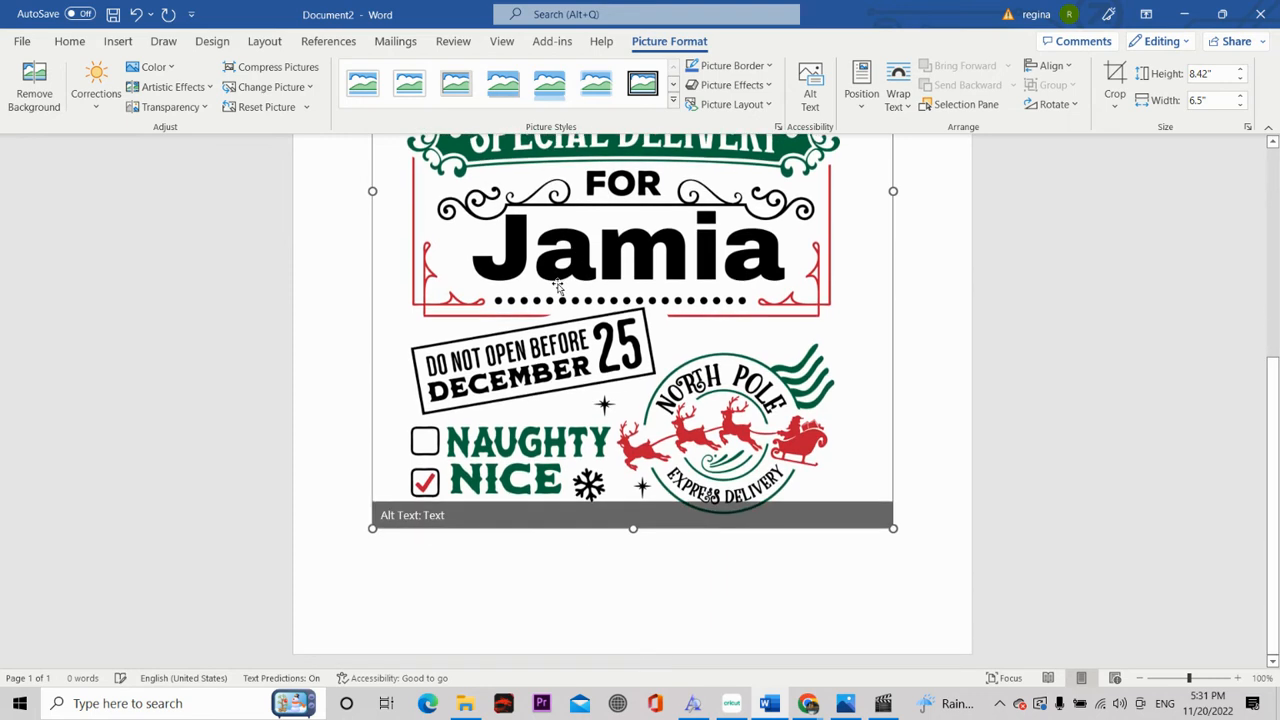
pyautogui.moveTo(886, 522); pyautogui.dragTo(951, 647)
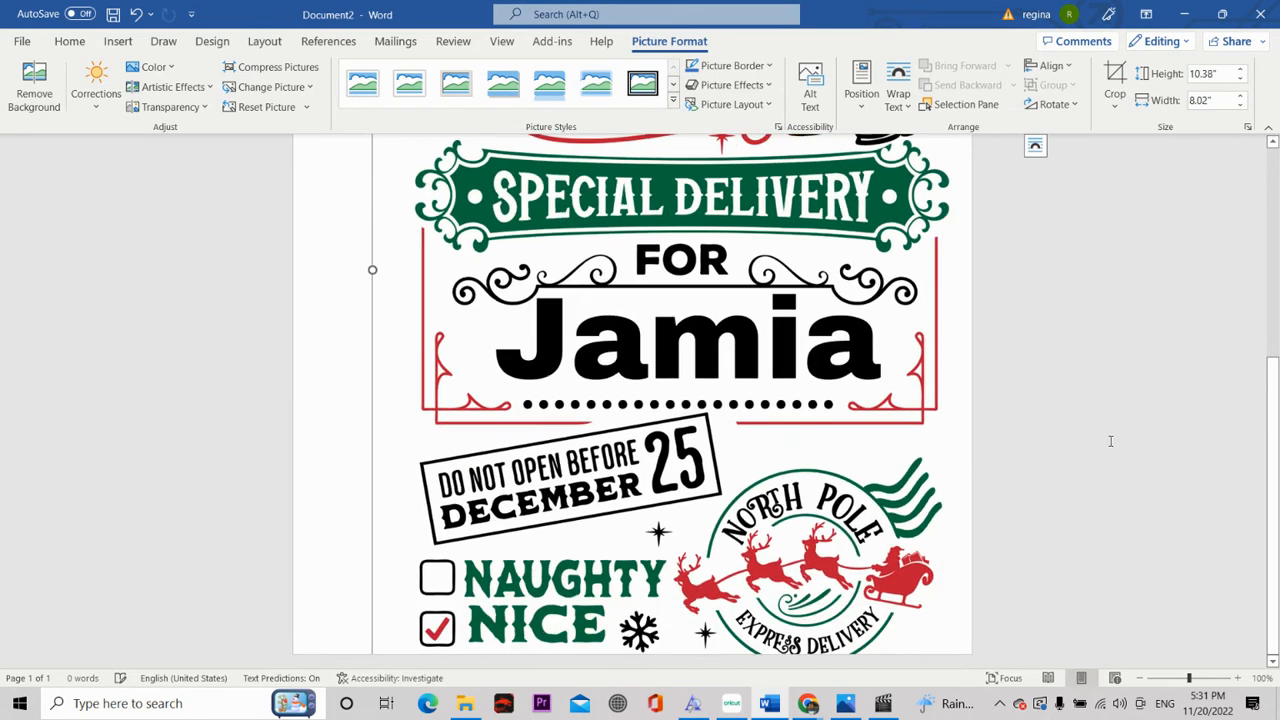
pyautogui.scroll(6, 1100, 449)
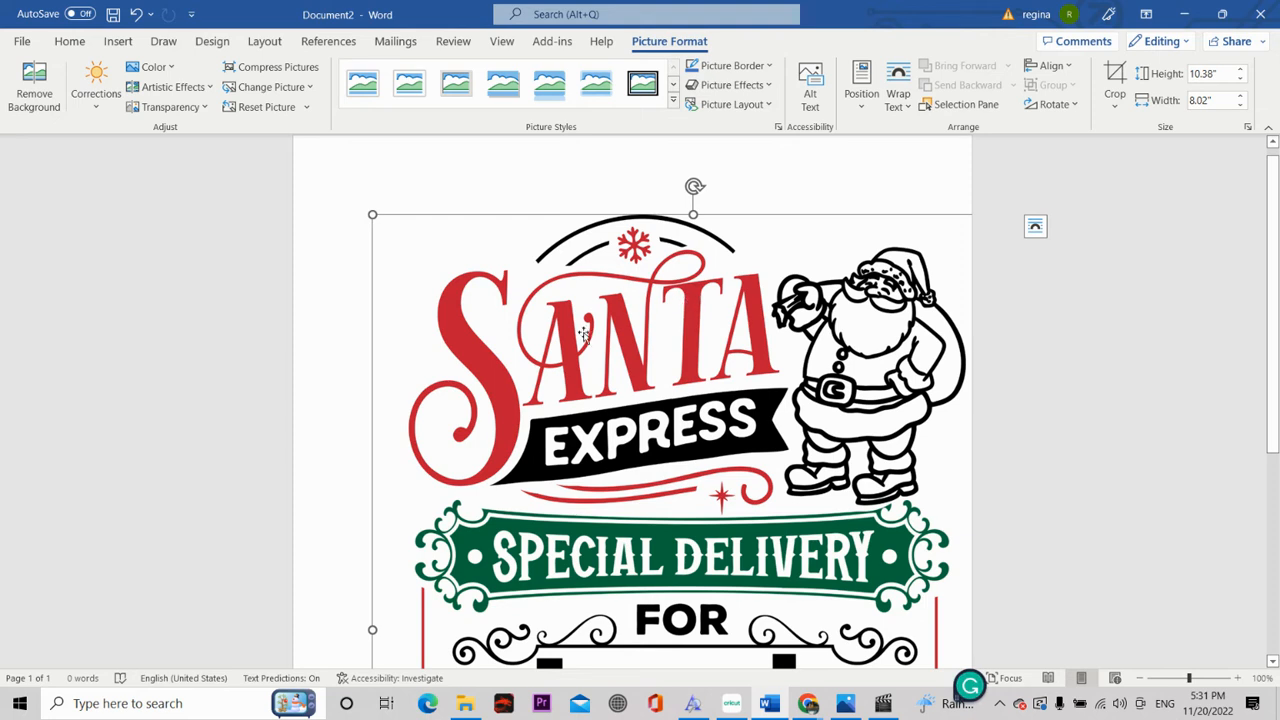
pyautogui.click(861, 85)
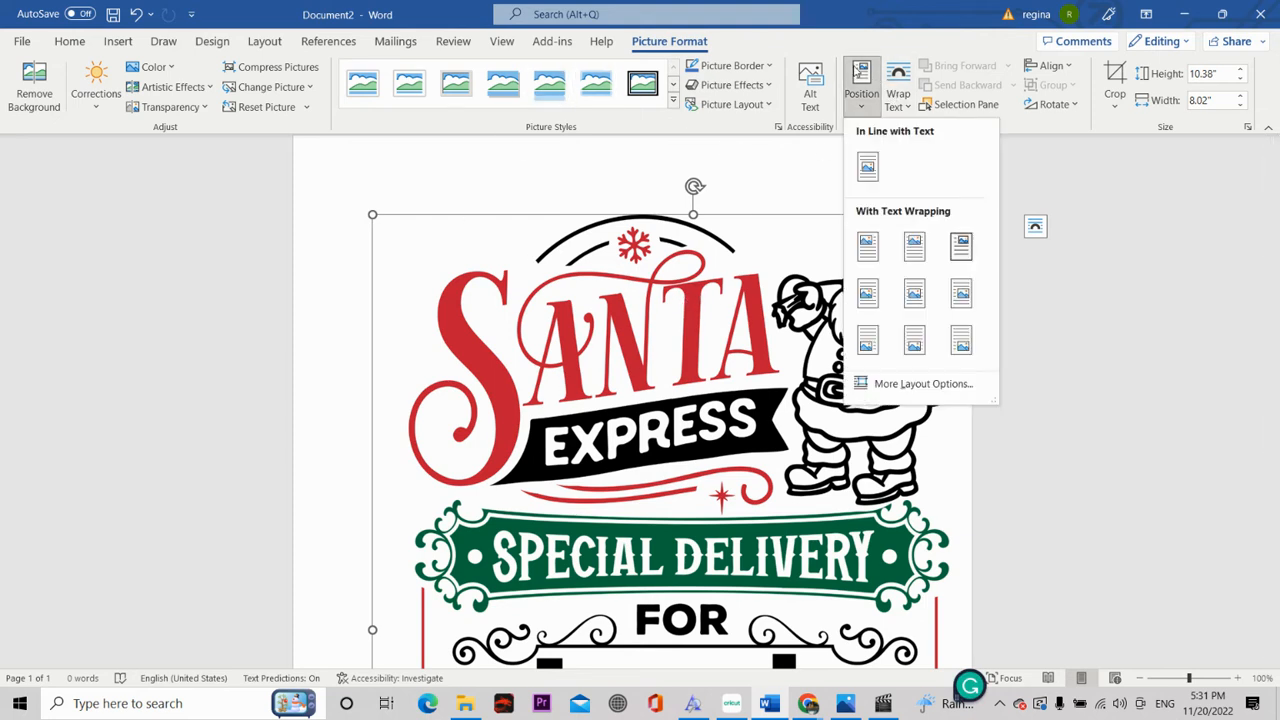
pyautogui.click(922, 295)
pyautogui.scroll(-6, 1071, 389)
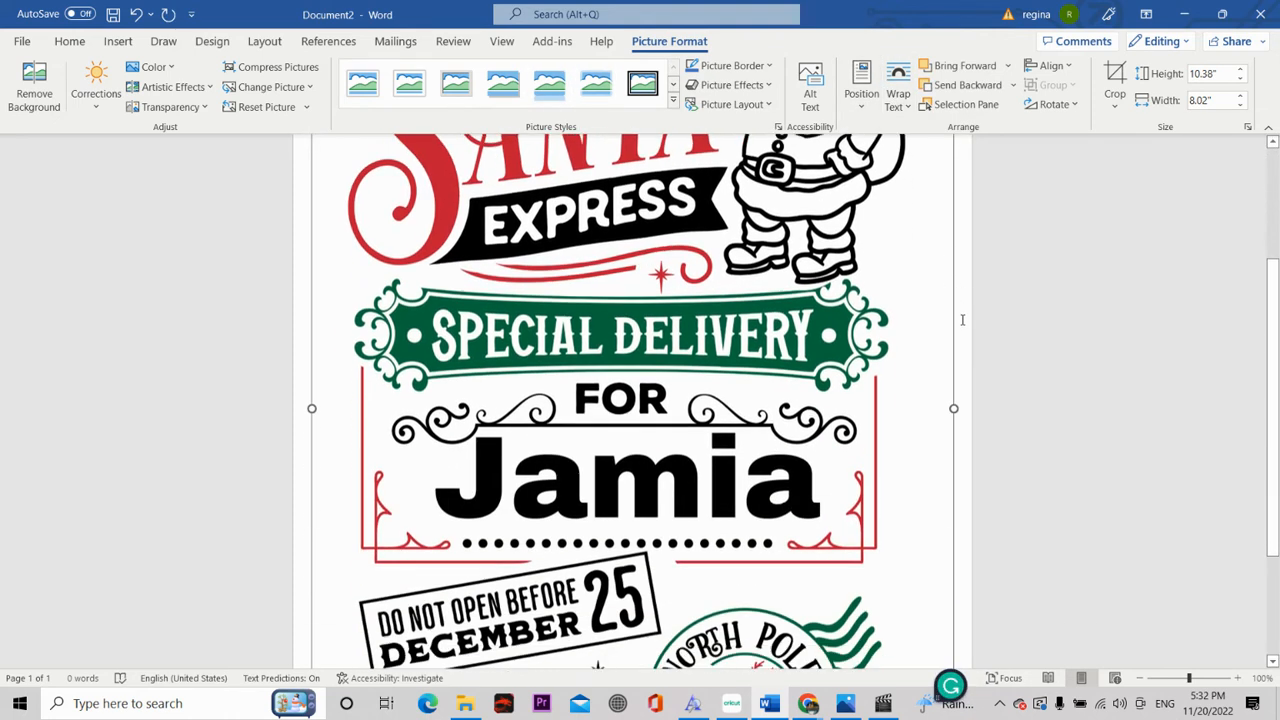
pyautogui.click(1062, 397)
# Step: Enlarge the Santa picture further to about 8.28 × 10.72 in by stretching its lower-right corner
pyautogui.click(910, 540)
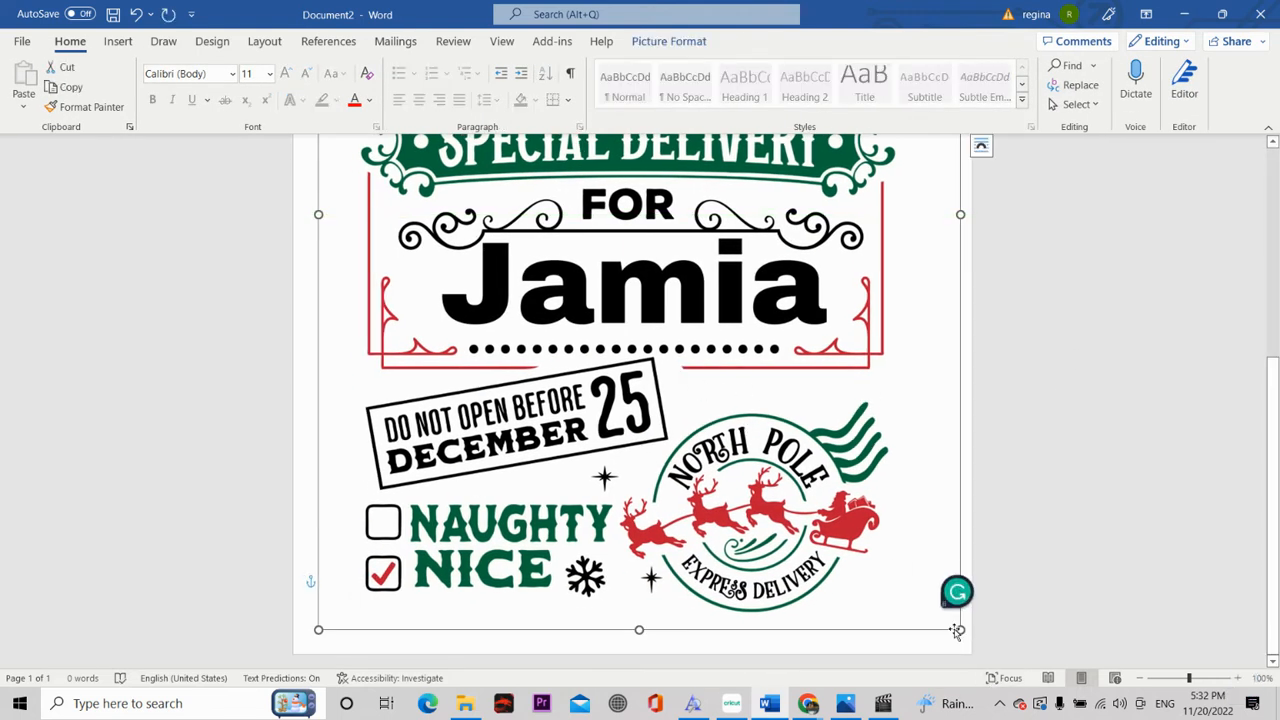
pyautogui.moveTo(957, 627); pyautogui.dragTo(985, 652)
pyautogui.scroll(6, 858, 275)
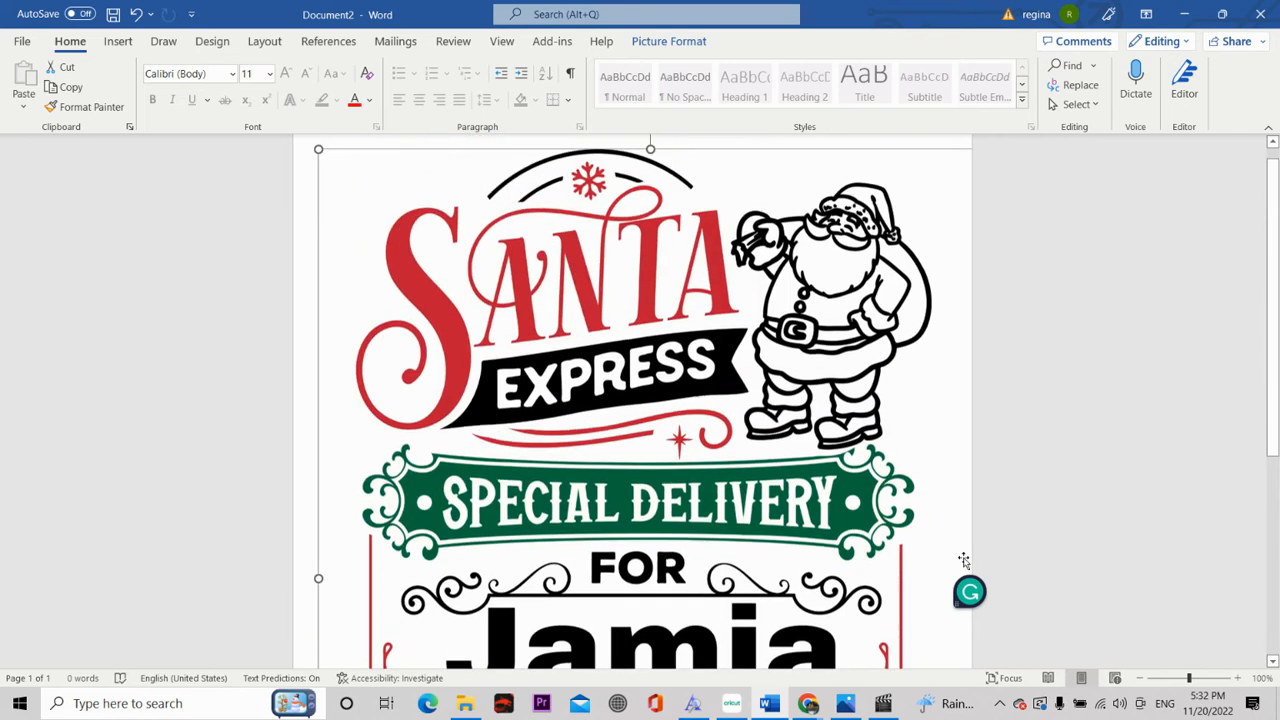
# Step: Recentre the enlarged picture in the middle of the page with text wrapping and check its placement
pyautogui.doubleClick(749, 336)
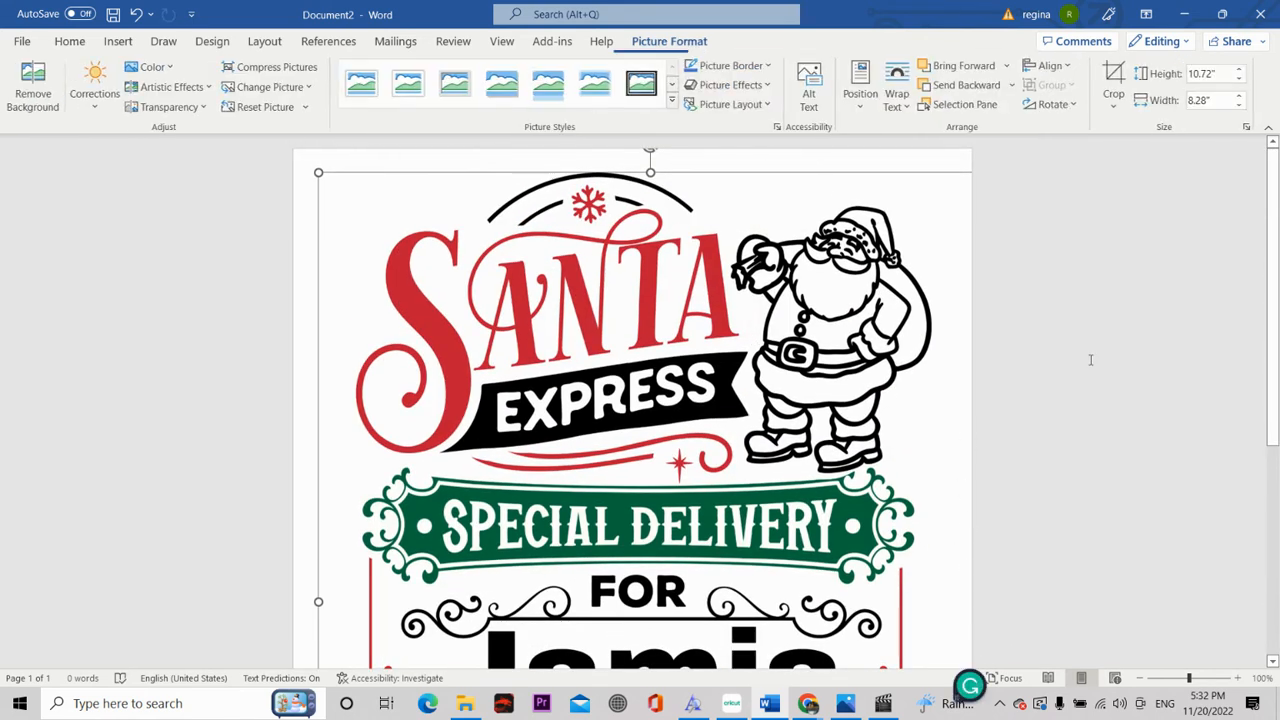
pyautogui.click(1089, 359)
pyautogui.scroll(3, 877, 360)
pyautogui.click(760, 372)
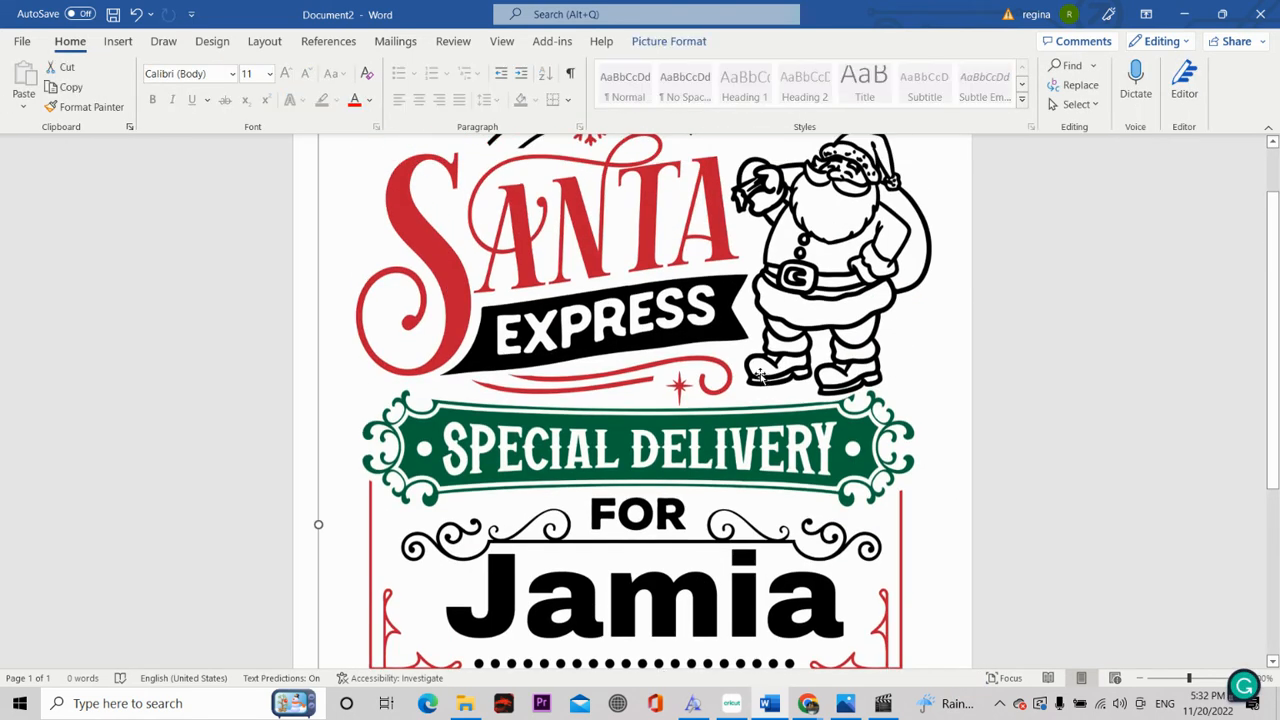
pyautogui.doubleClick(760, 372)
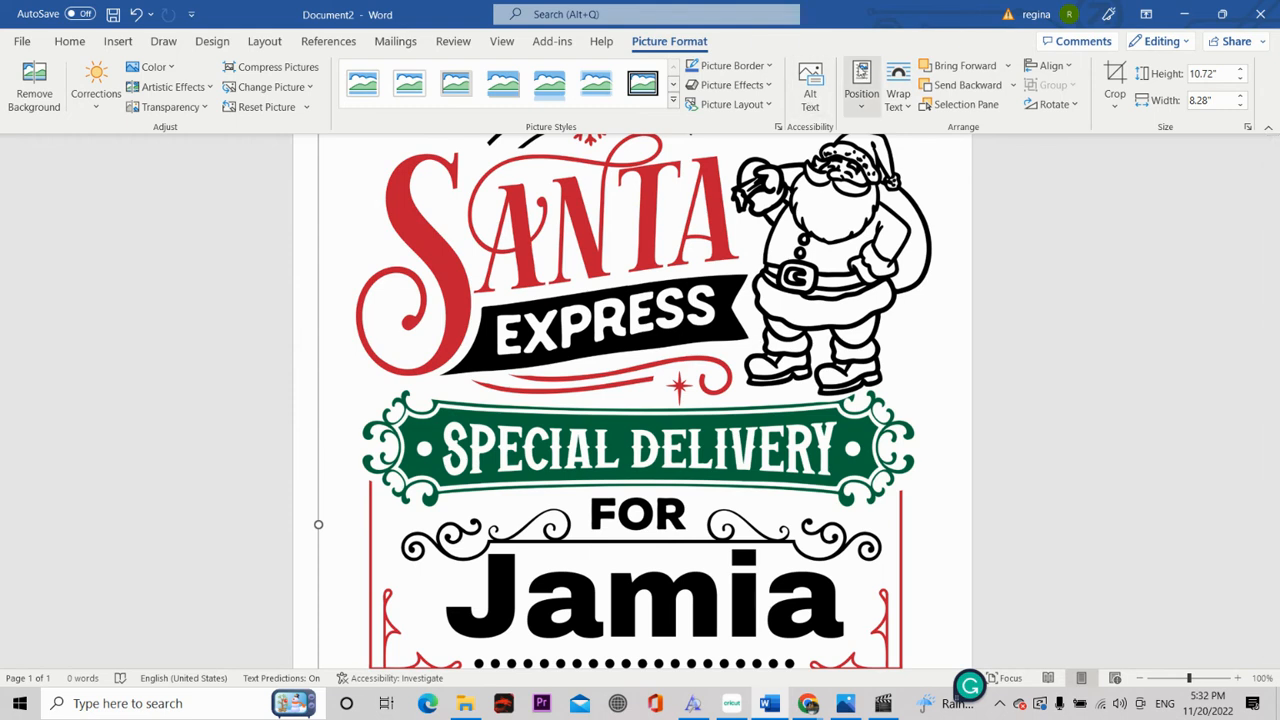
pyautogui.click(860, 88)
pyautogui.click(914, 292)
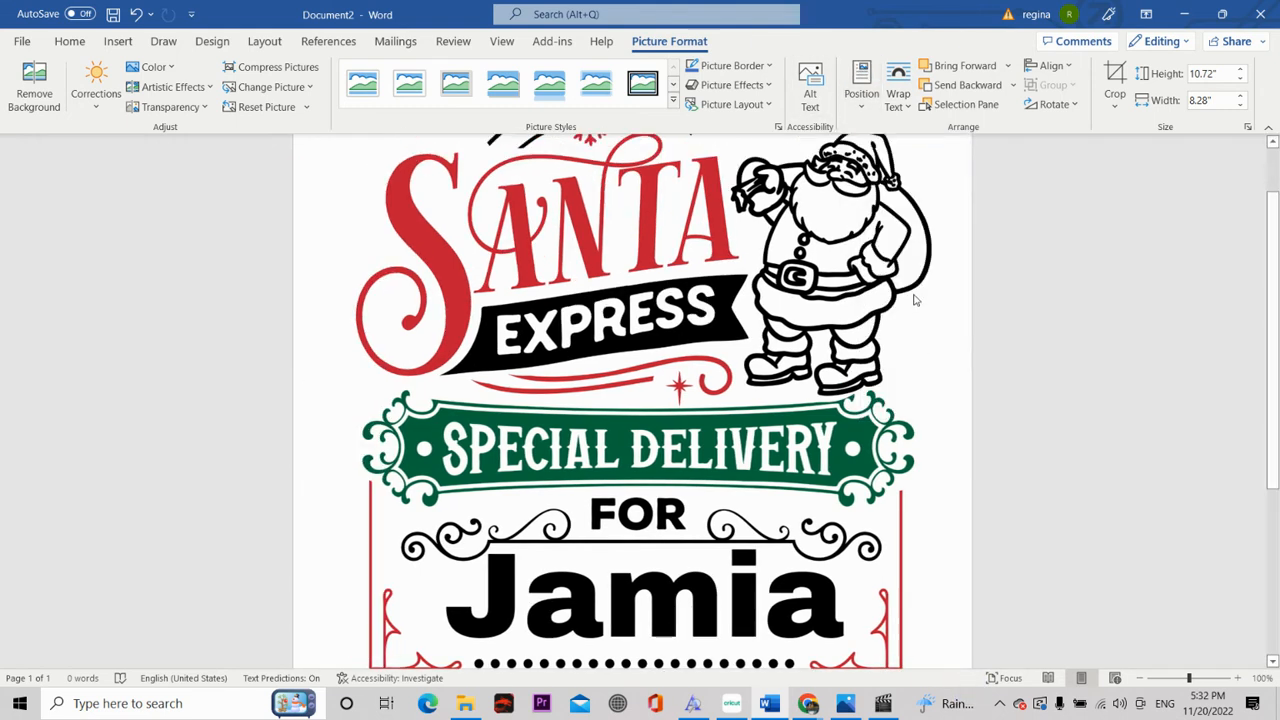
pyautogui.scroll(-3, 960, 370)
pyautogui.click(1043, 383)
pyautogui.scroll(-2, 1070, 400)
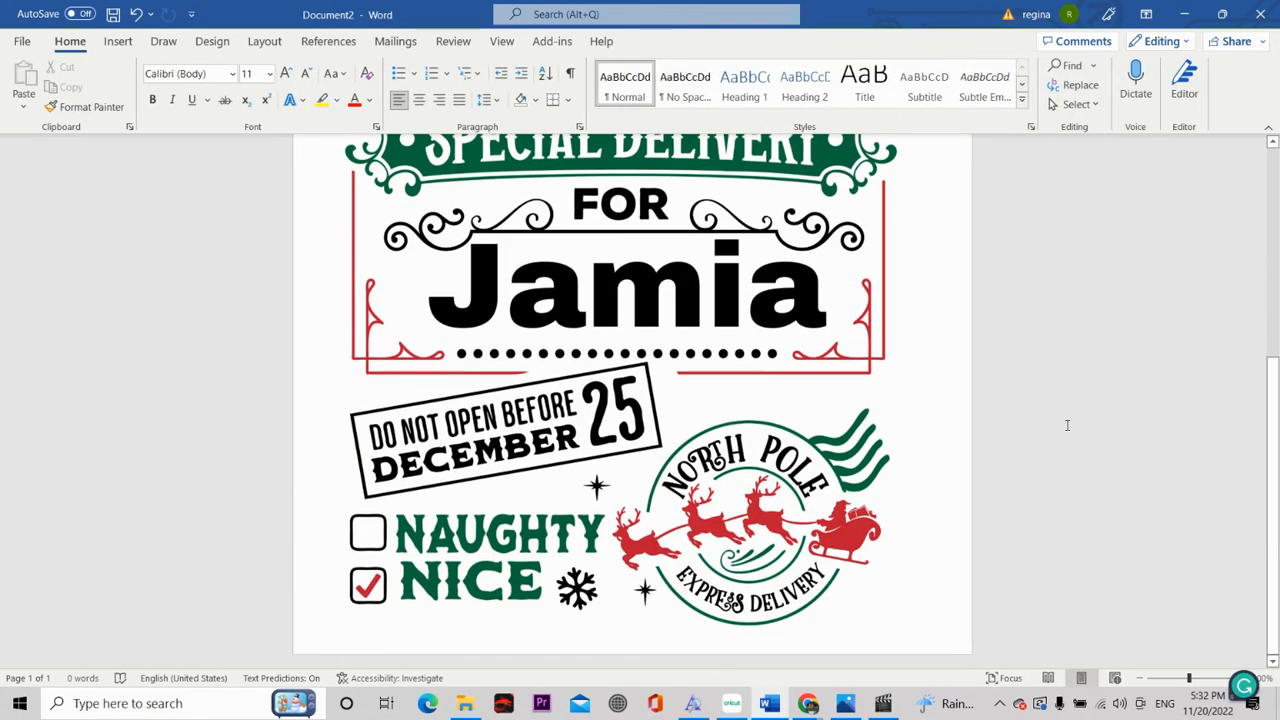
pyautogui.scroll(5, 1020, 430)
pyautogui.scroll(-4, 996, 425)
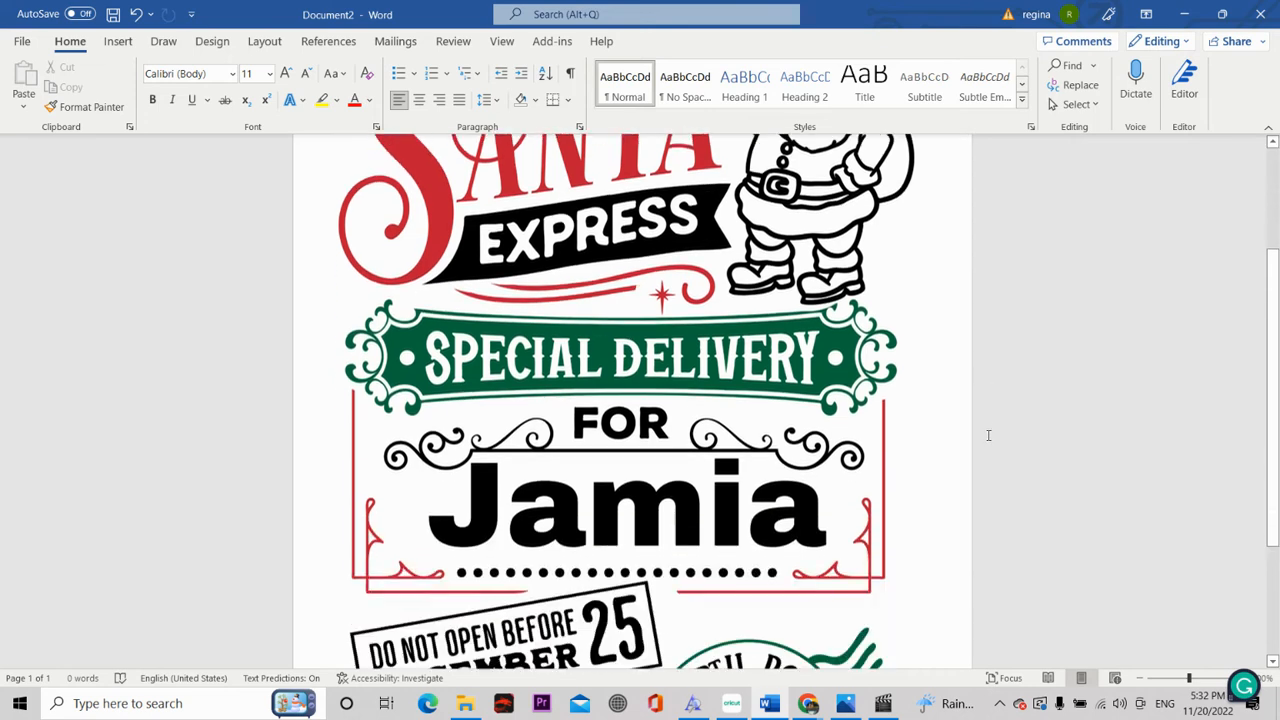
# Step: Set the ET-2720 printer's Multi-Page option to 2x1 Poster in its properties and send the document to print
pyautogui.click(22, 41)
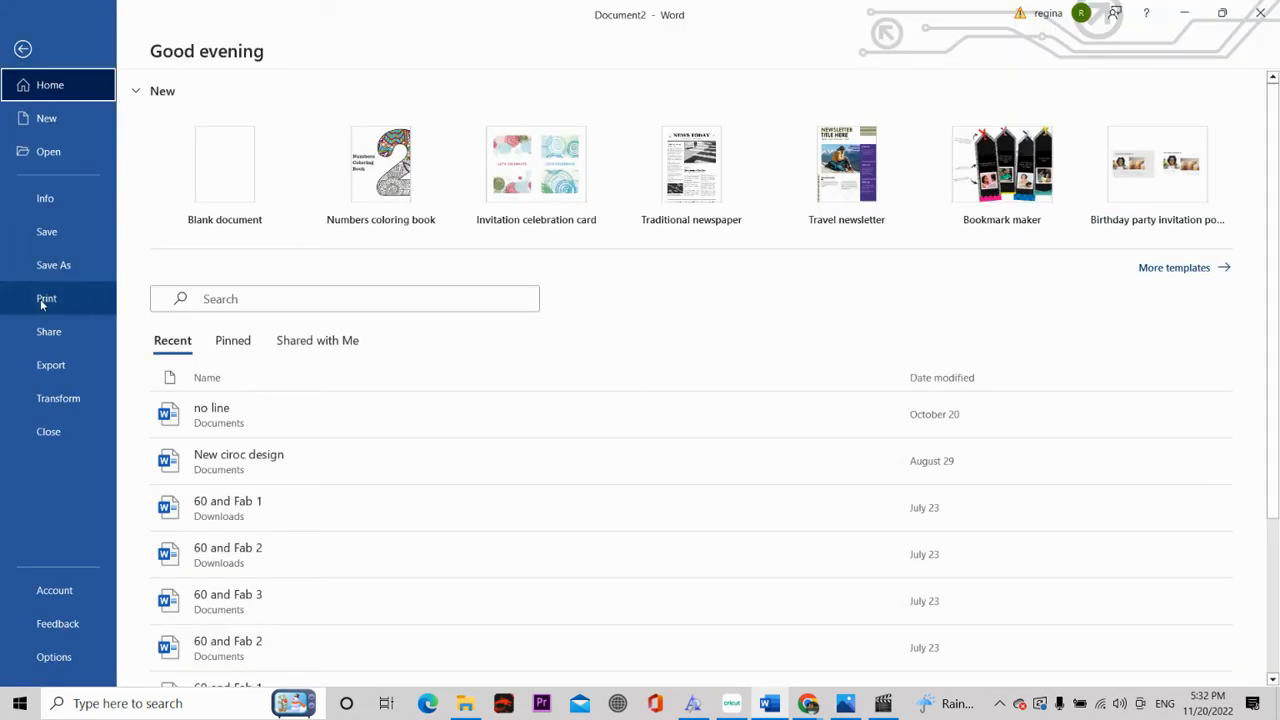
pyautogui.click(40, 299)
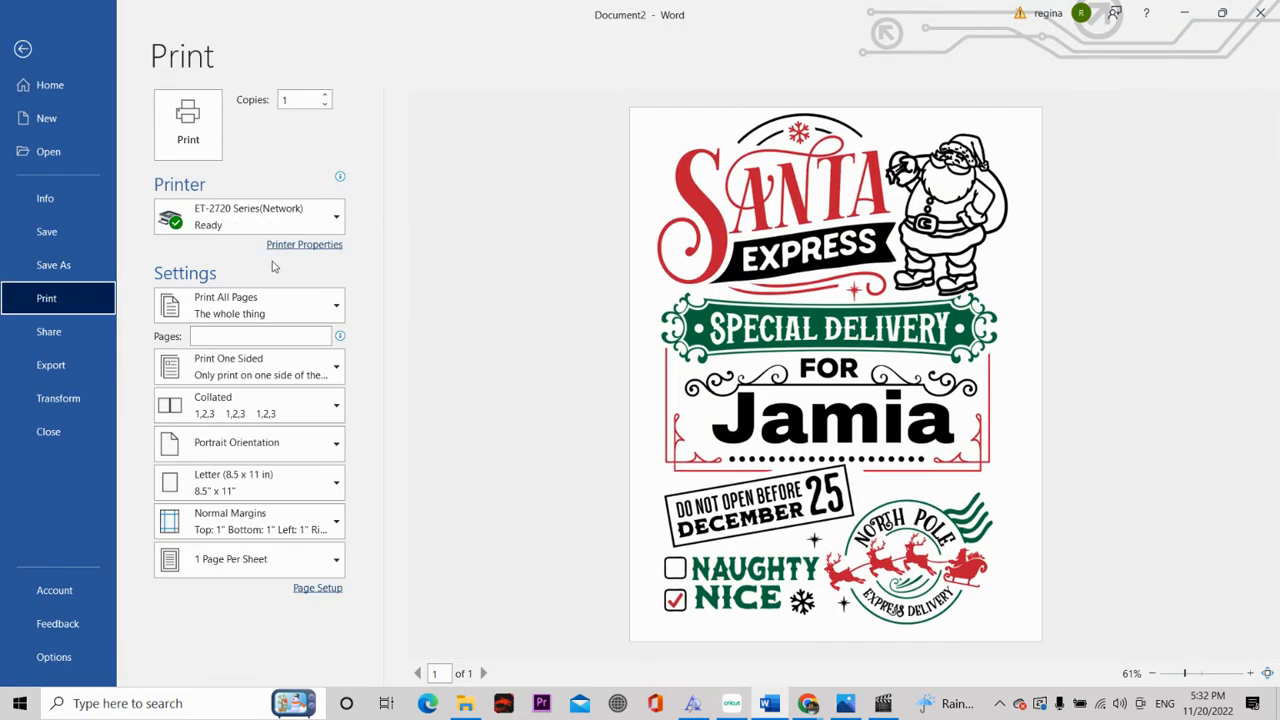
pyautogui.click(281, 251)
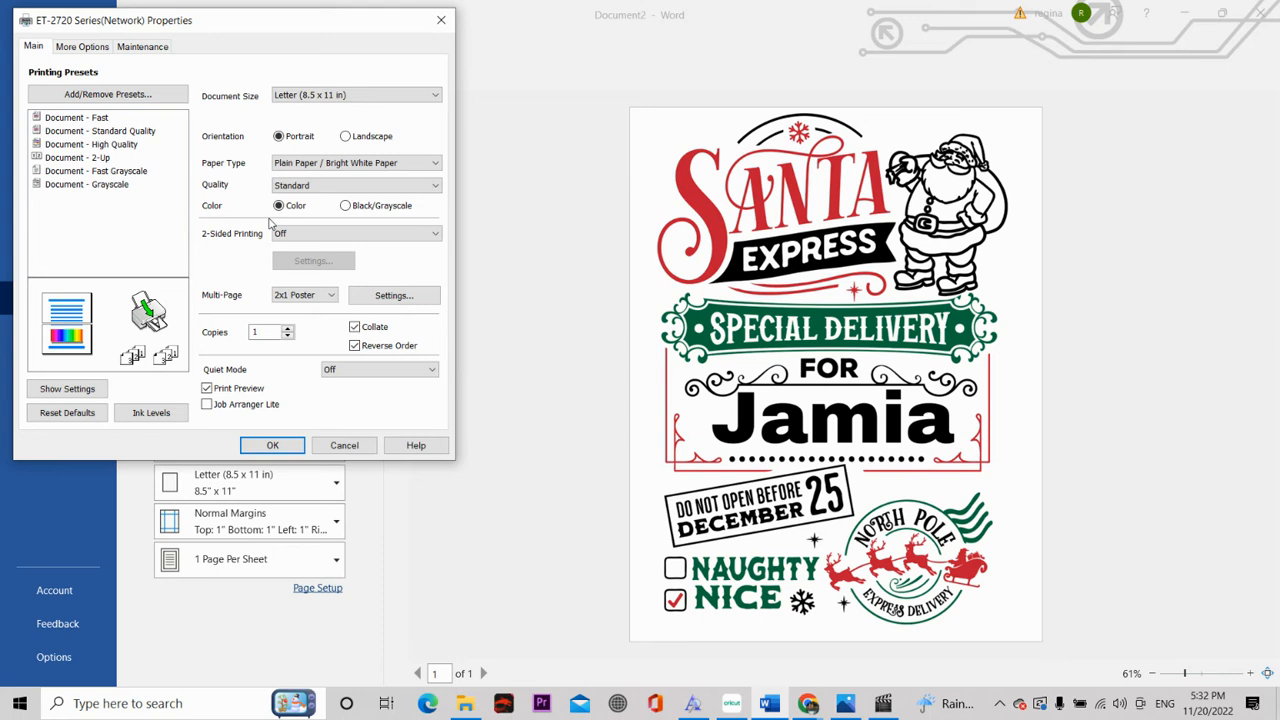
pyautogui.click(315, 297)
pyautogui.click(282, 309)
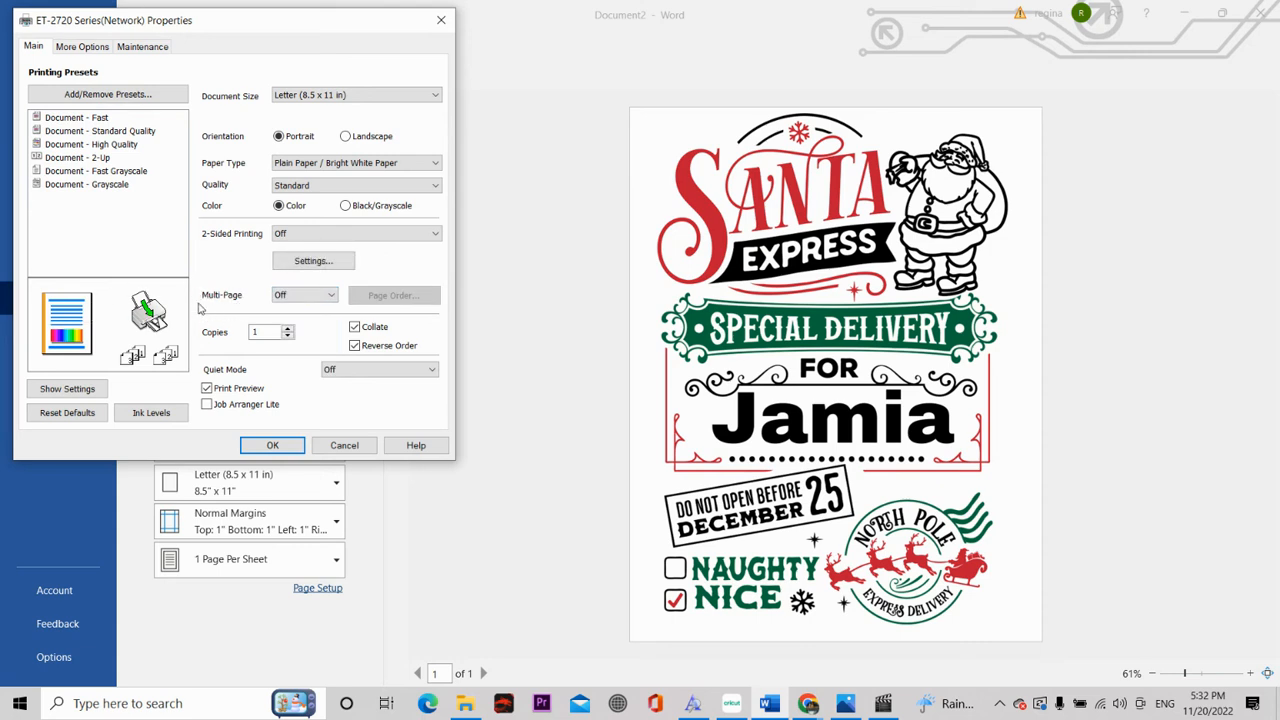
pyautogui.click(322, 296)
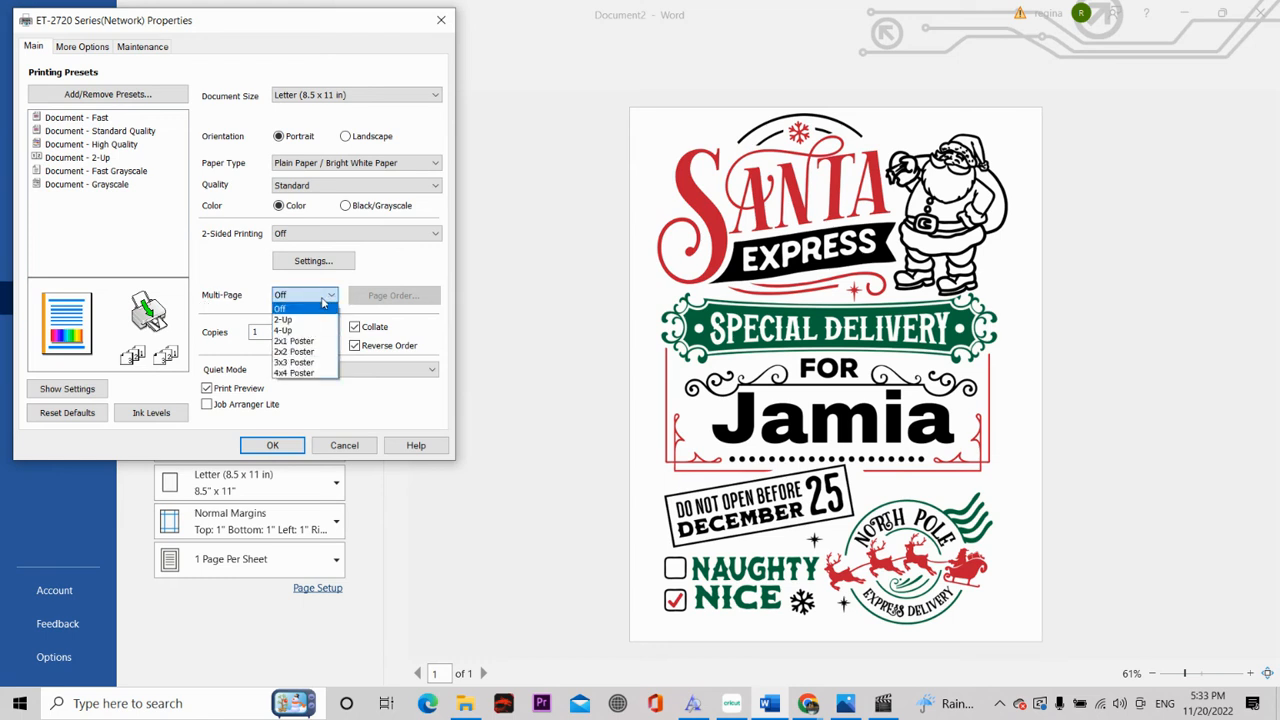
pyautogui.click(316, 341)
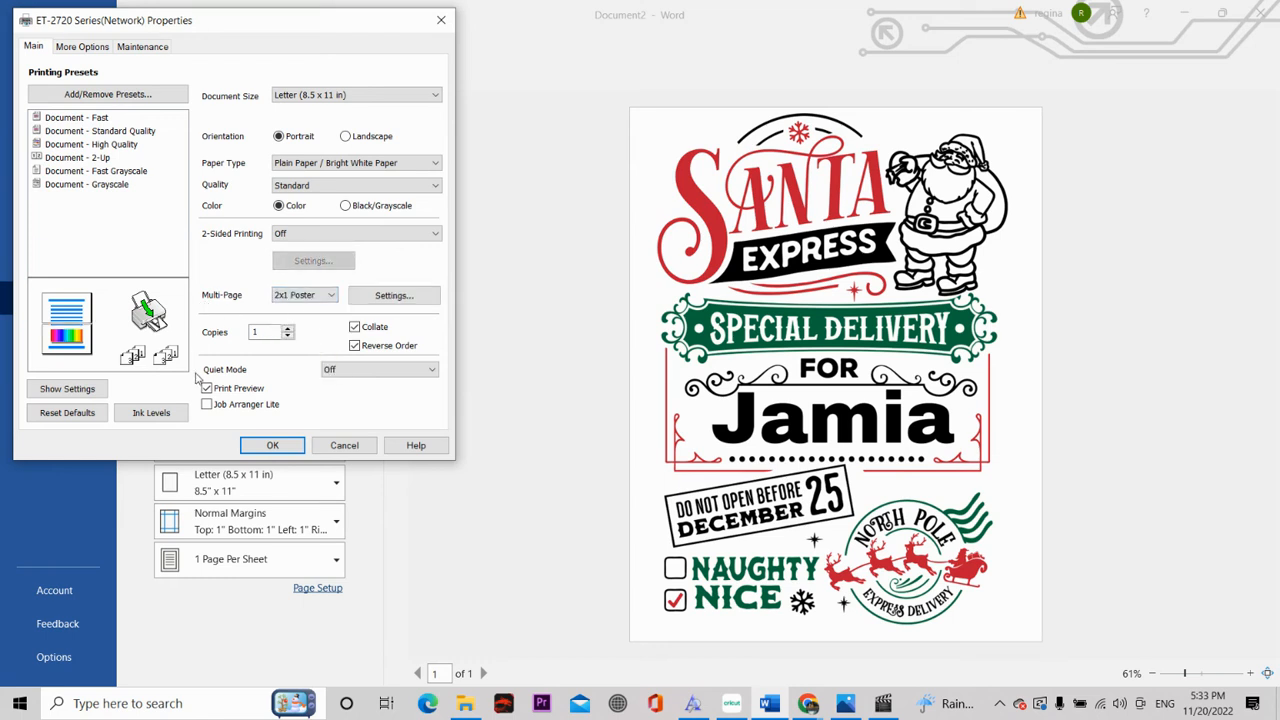
pyautogui.click(274, 446)
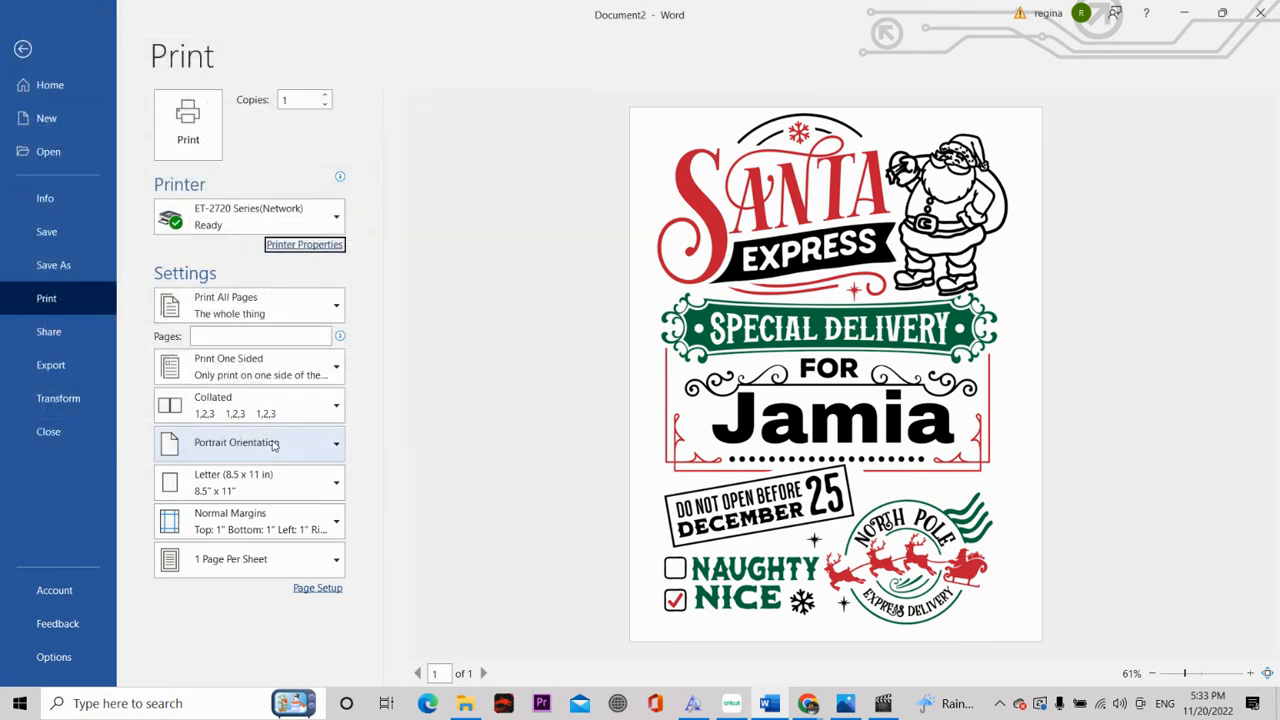
pyautogui.click(190, 130)
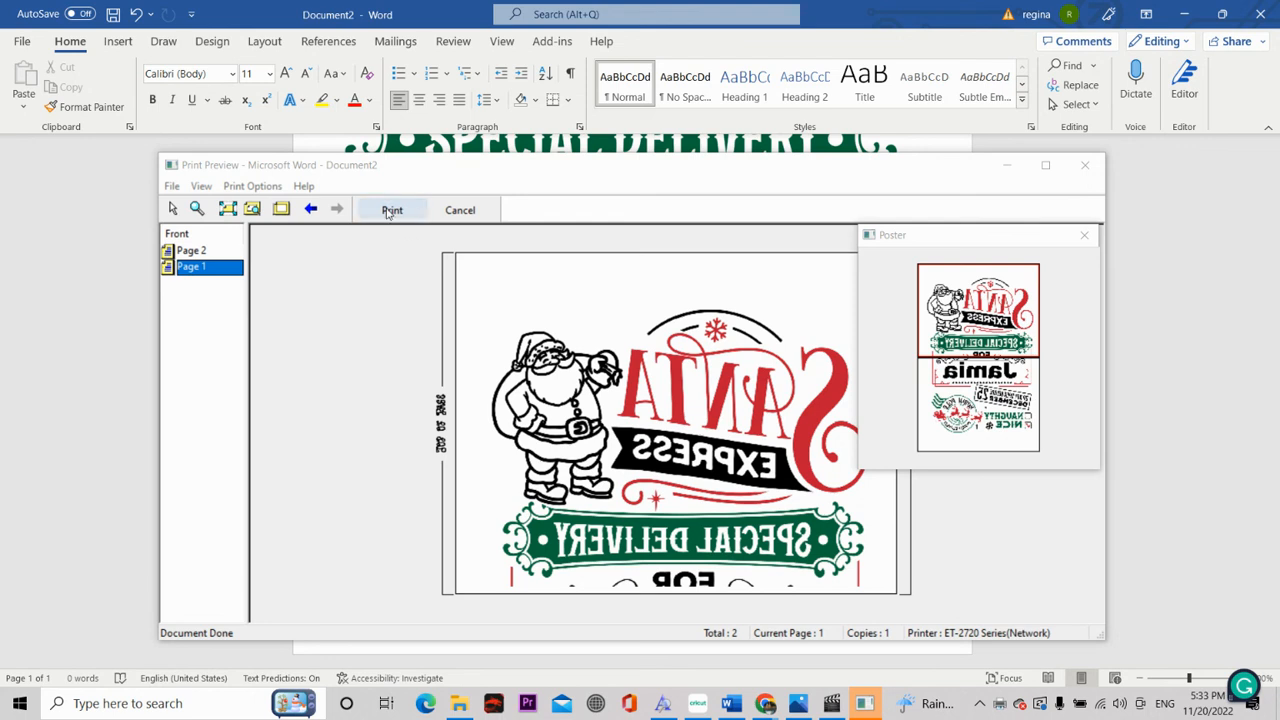
# Step: Minimise the Word window and switch to Cricut Design Space
pyautogui.click(1196, 17)
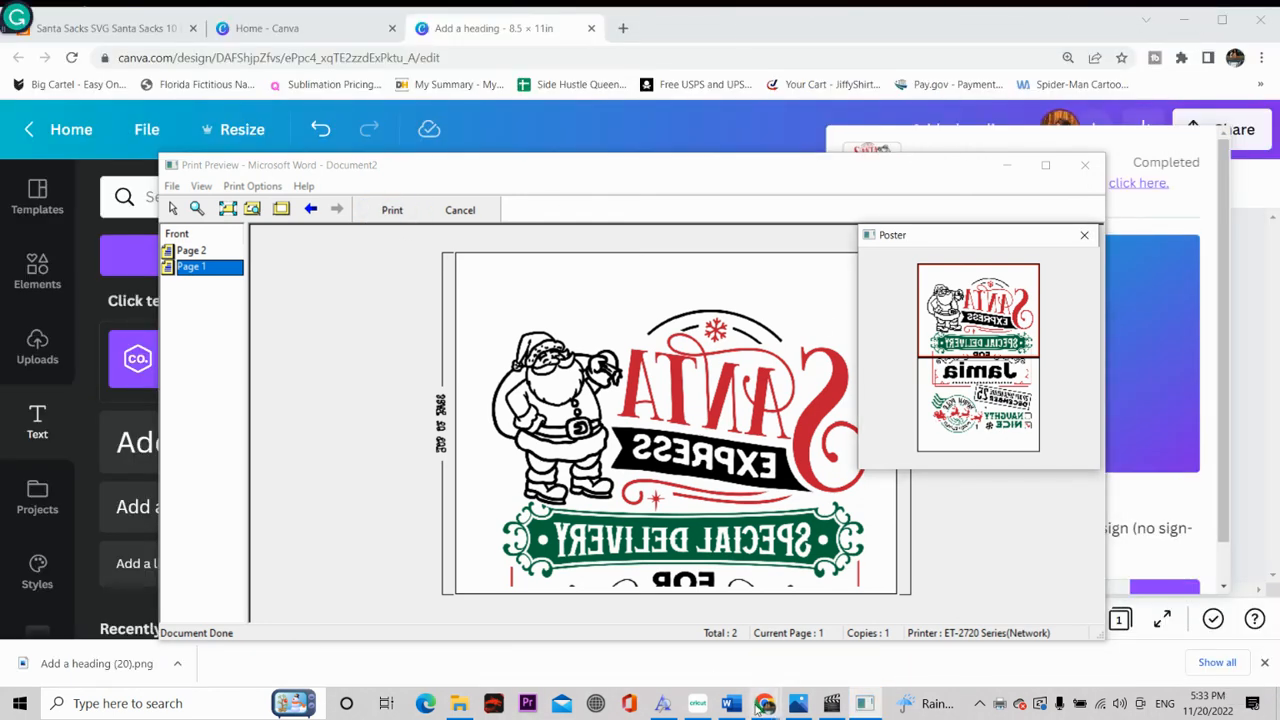
pyautogui.click(694, 705)
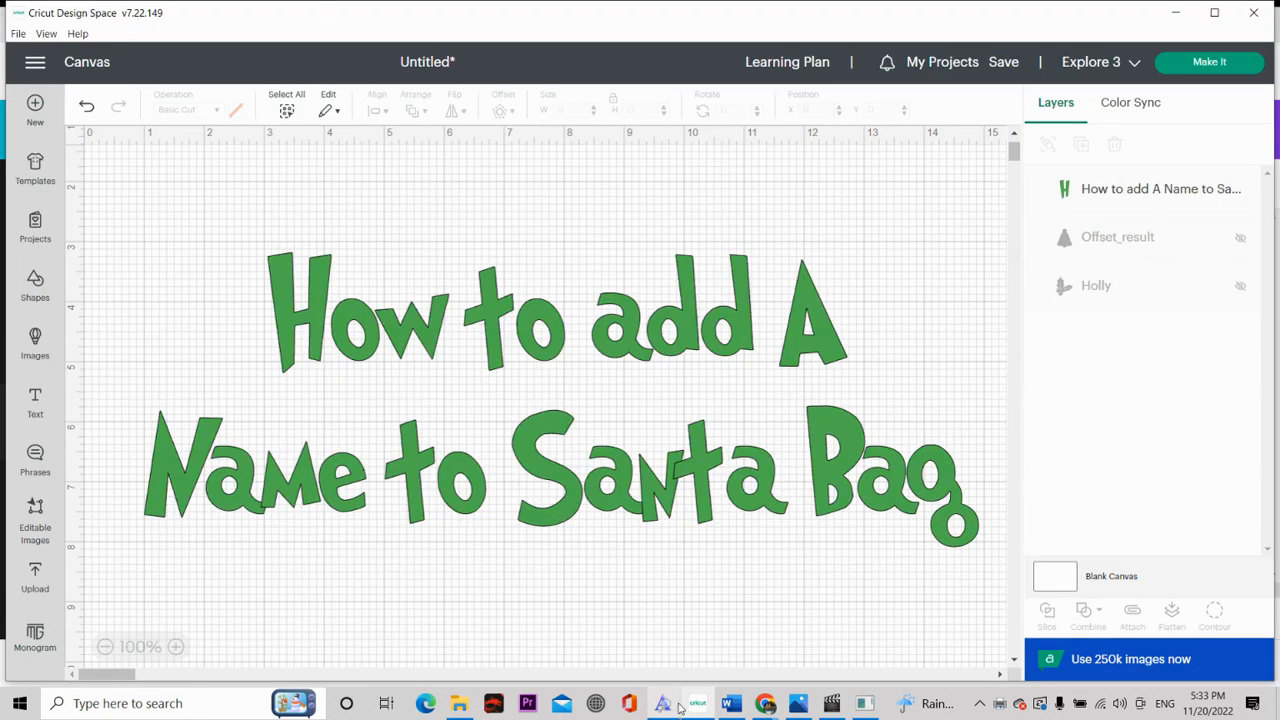